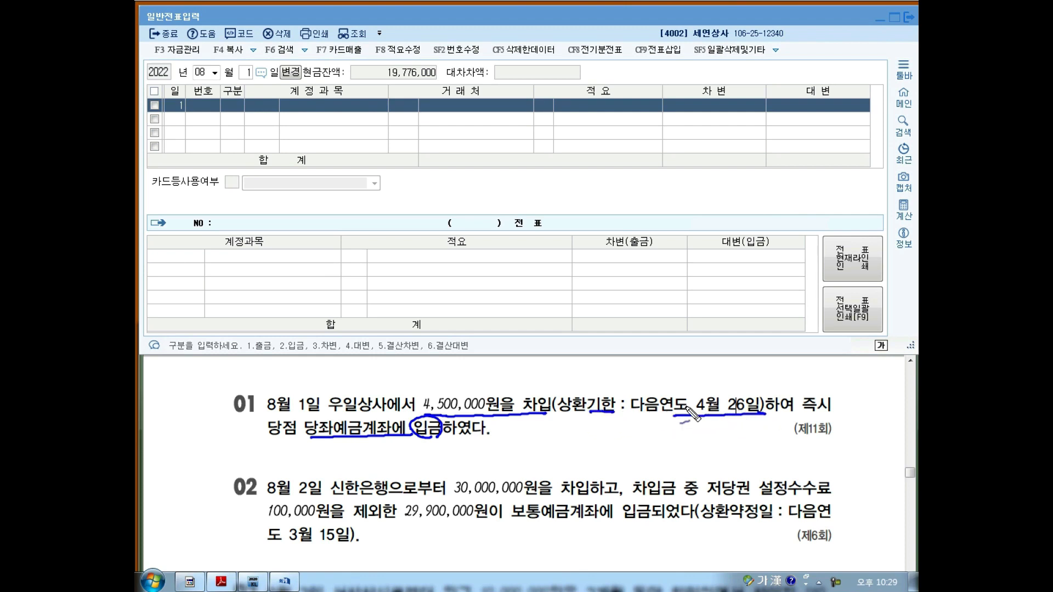
mouse_move(553, 357)
mouse_down()
mouse_move(558, 434)
mouse_move(545, 376)
mouse_move(642, 386)
mouse_up()
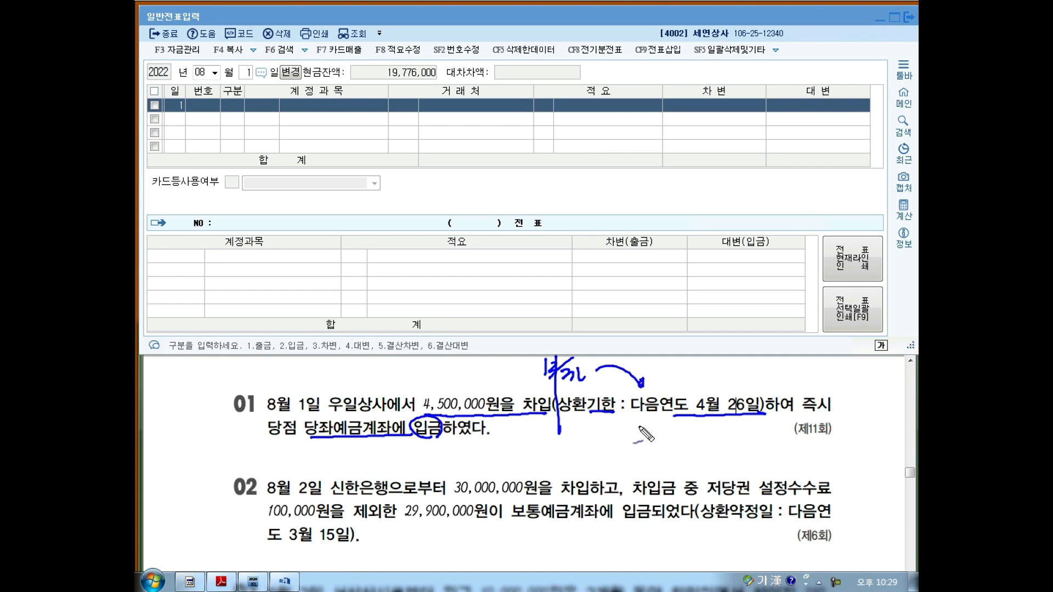
drag(676, 469, 685, 467)
key(Escape)
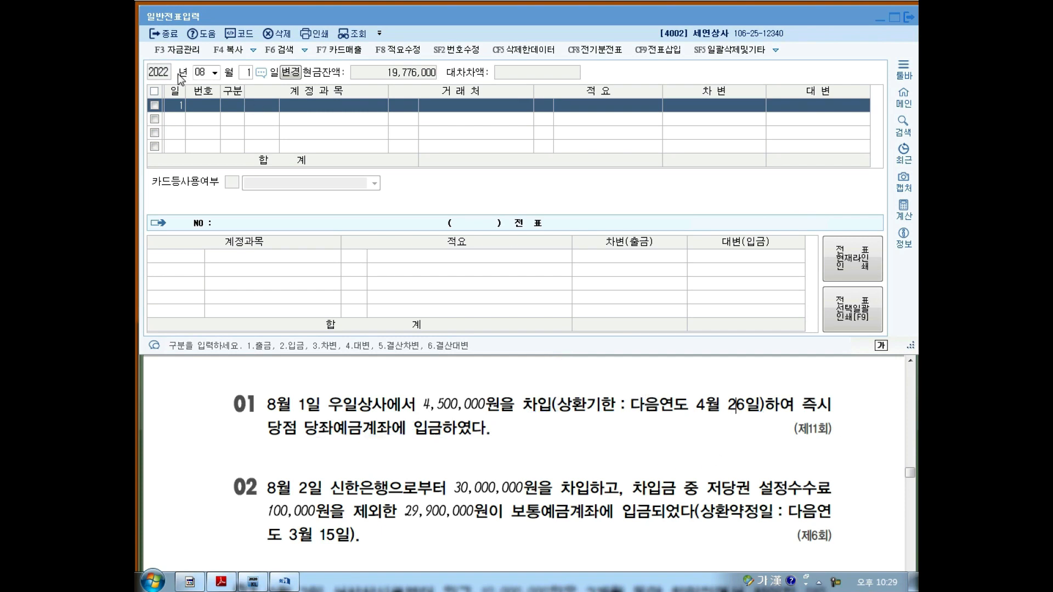
Step: Enter the August 1 voucher: credit 단기차입금 (260) to 우일상사 (101) for 4,500,000 and debit 당좌예금 (102) for the same amount
click(227, 106)
text(4)
key(Return)
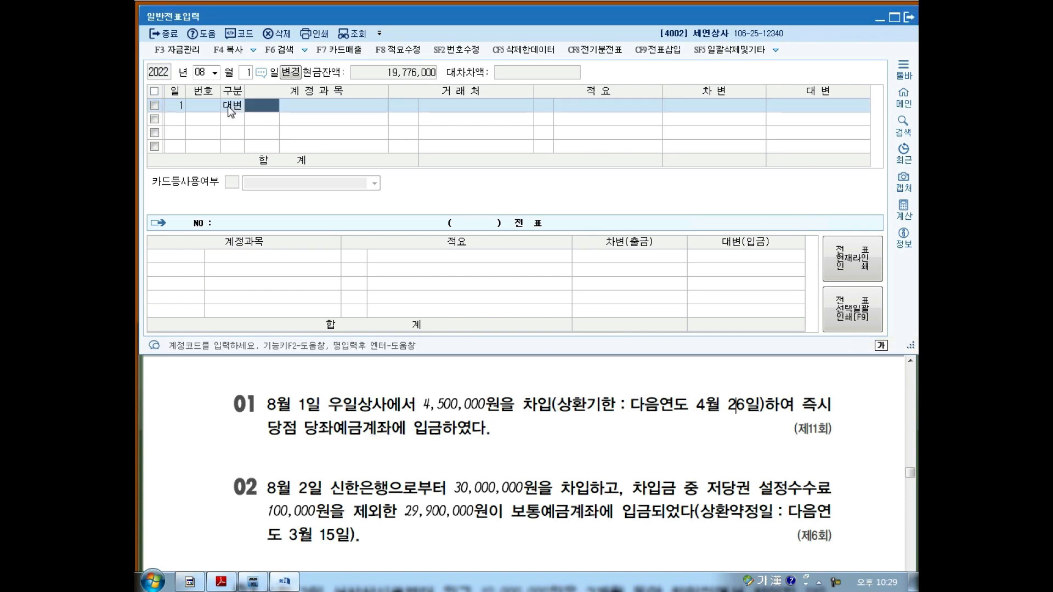
text(260)
key(Return)
text(101)
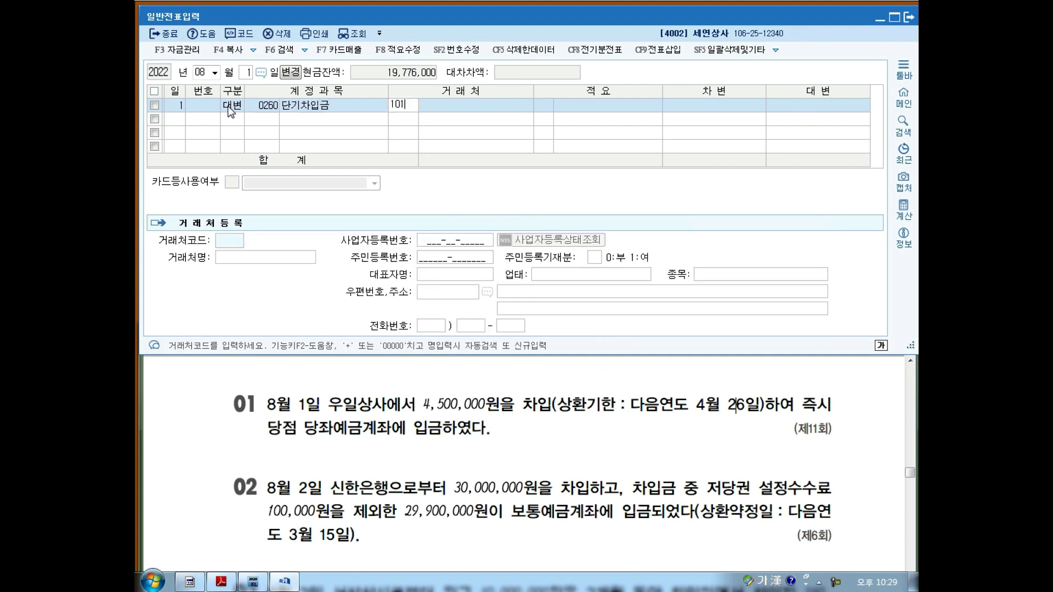
key(Return)
key(Return)
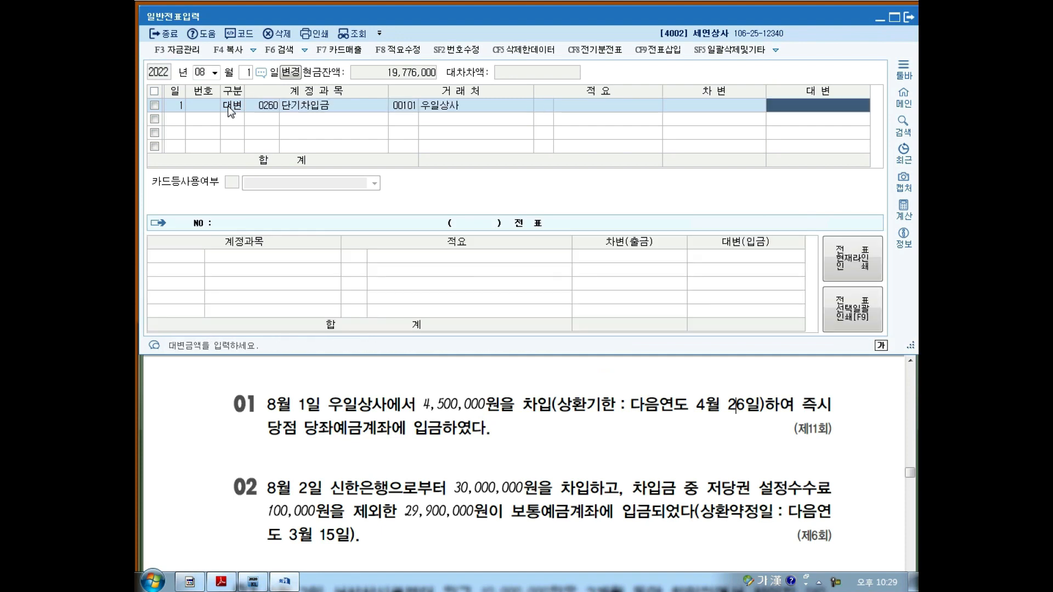
text(4500000)
key(Return)
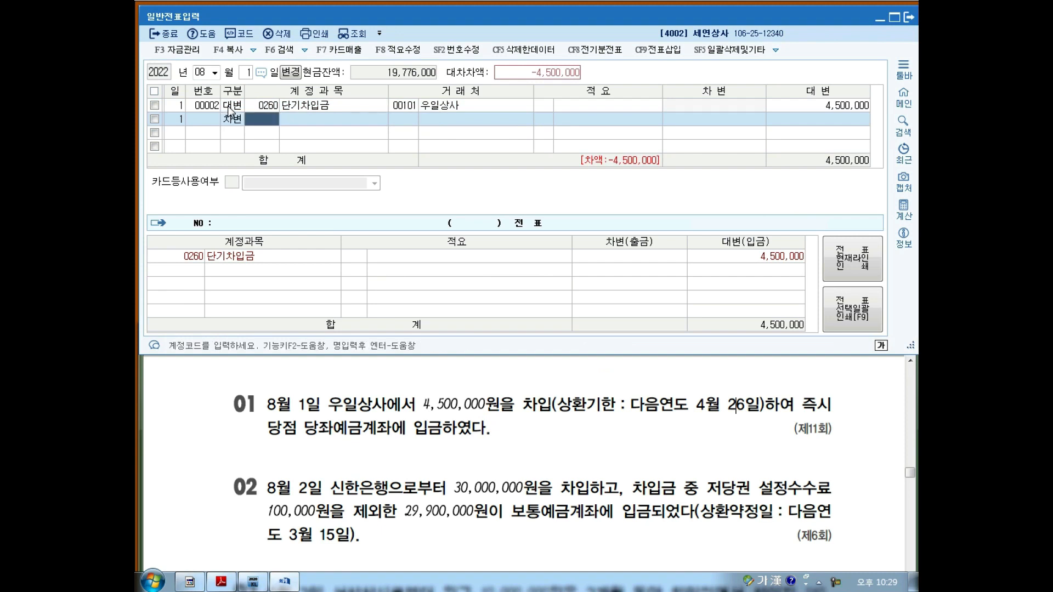
text(102)
key(Return)
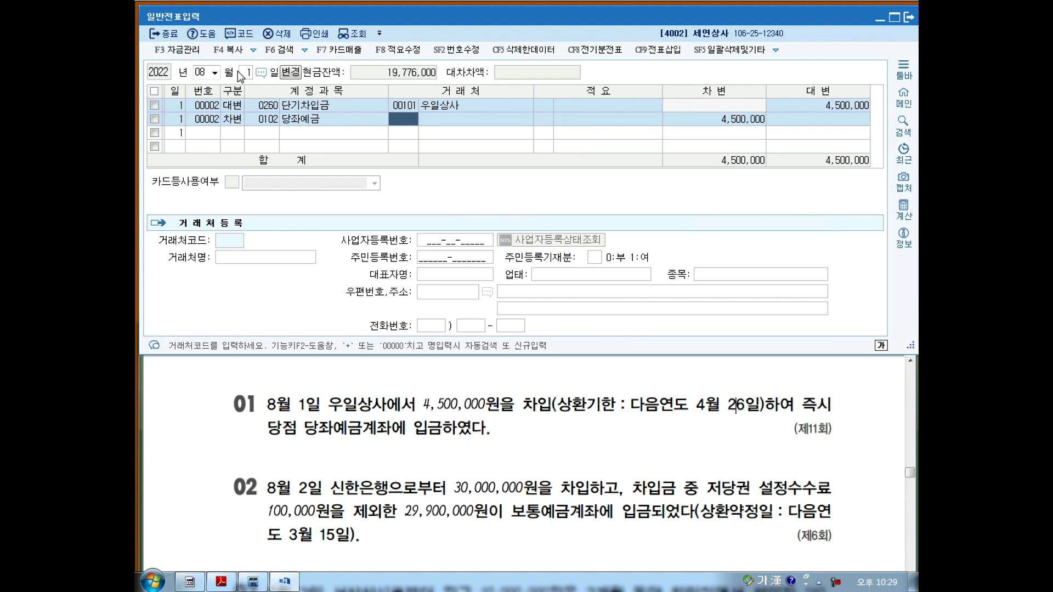
Step: Switch the voucher entry date to August 2
click(246, 72)
text(2)
key(Return)
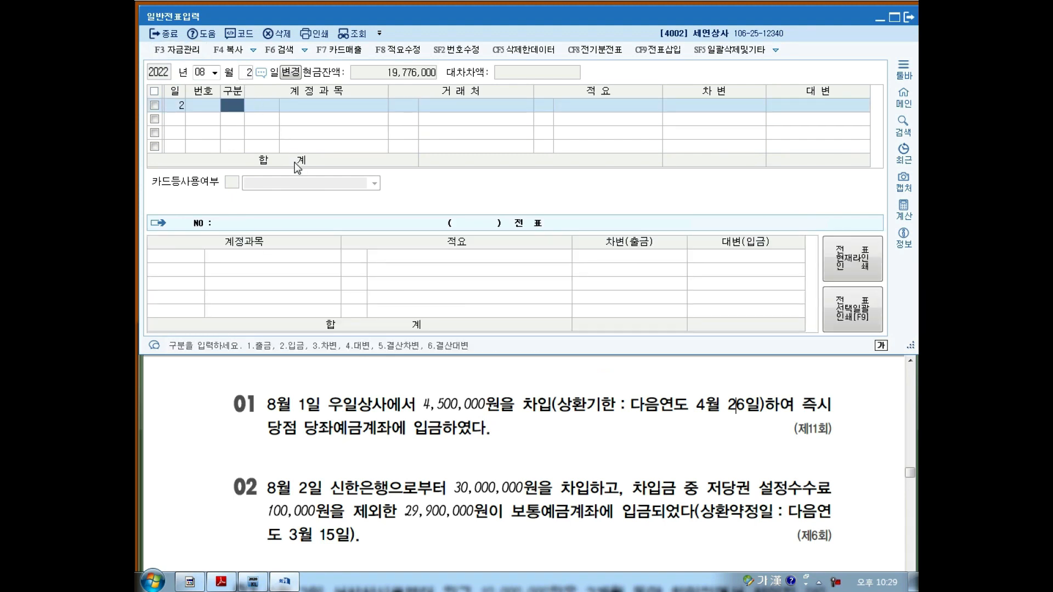
mouse_move(455, 498)
mouse_down()
mouse_move(570, 498)
mouse_move(569, 473)
mouse_move(584, 499)
mouse_up()
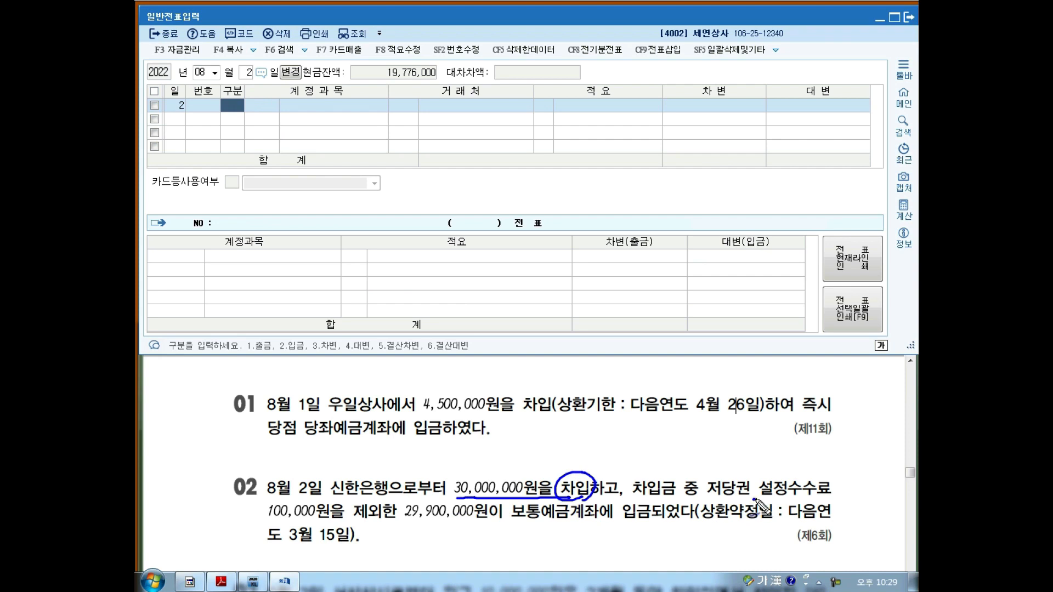
drag(753, 499, 819, 499)
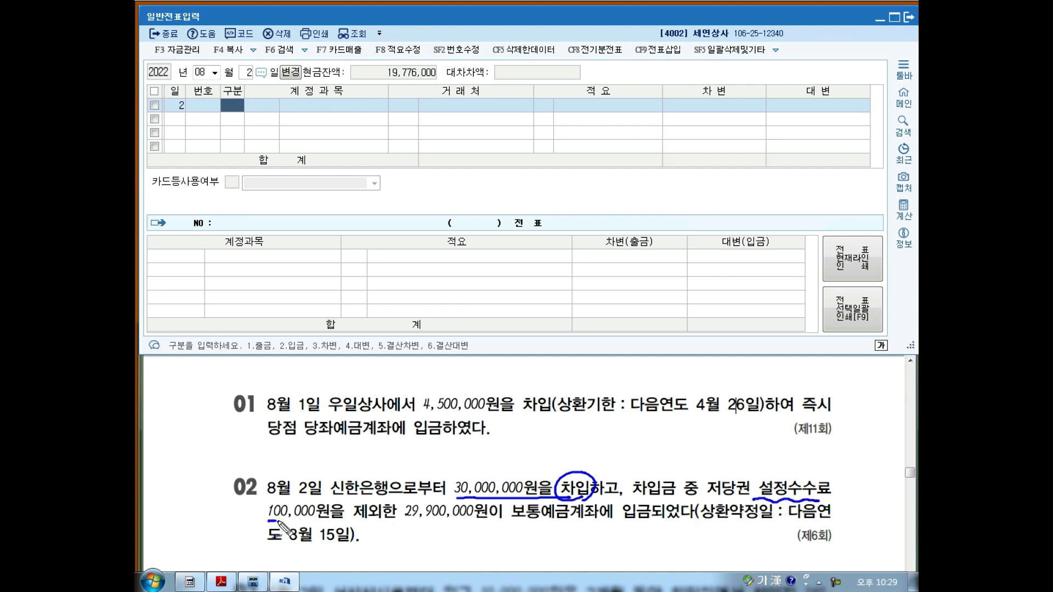
mouse_move(268, 519)
mouse_down()
mouse_move(548, 521)
mouse_move(535, 528)
mouse_up()
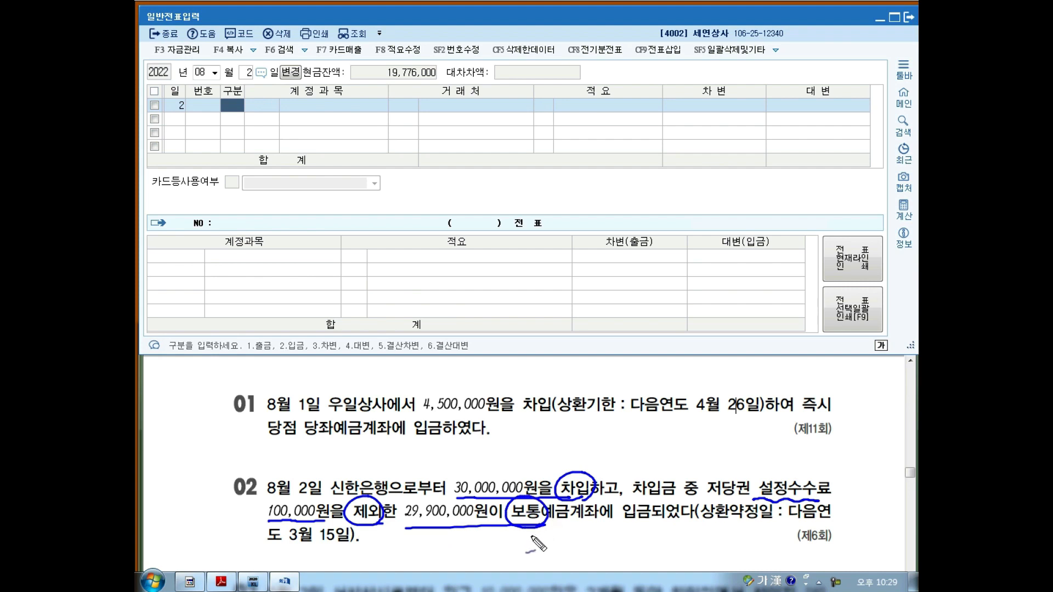
mouse_move(767, 458)
mouse_down()
mouse_move(770, 477)
mouse_move(827, 463)
mouse_move(836, 473)
mouse_up()
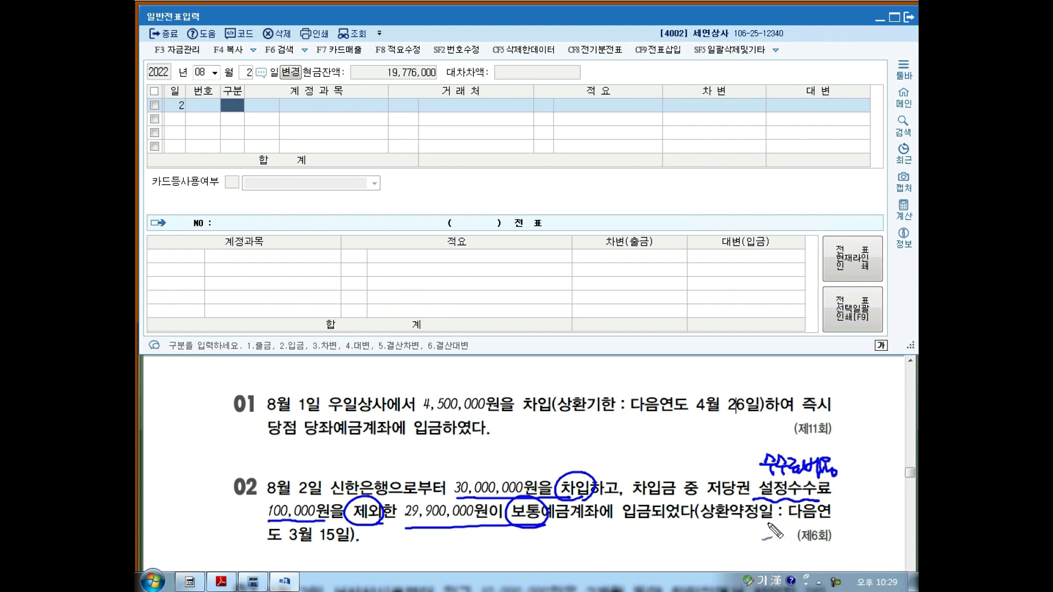
drag(721, 517, 812, 524)
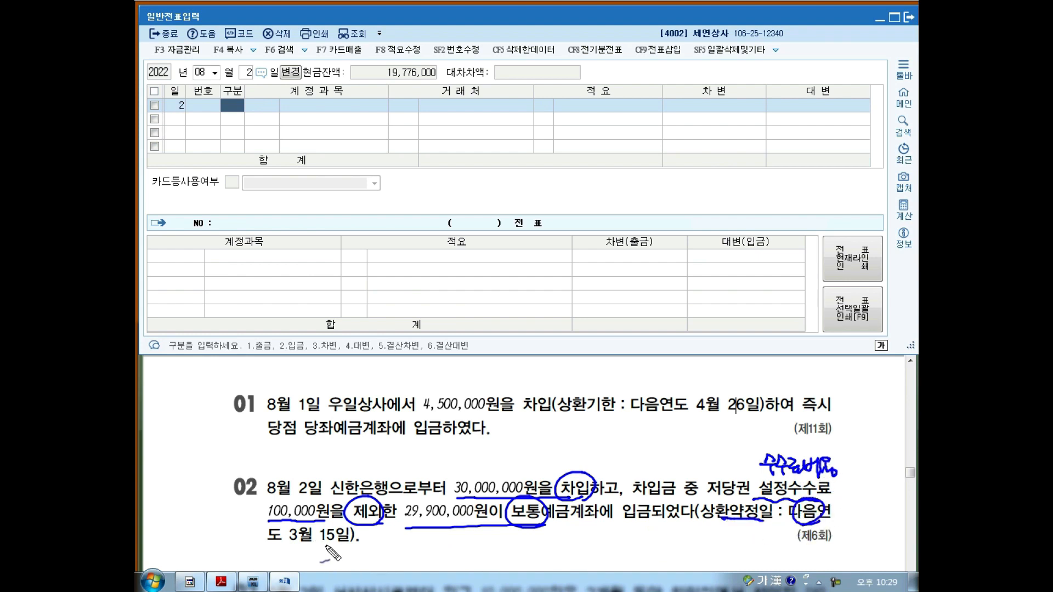
drag(327, 545, 330, 553)
key(Escape)
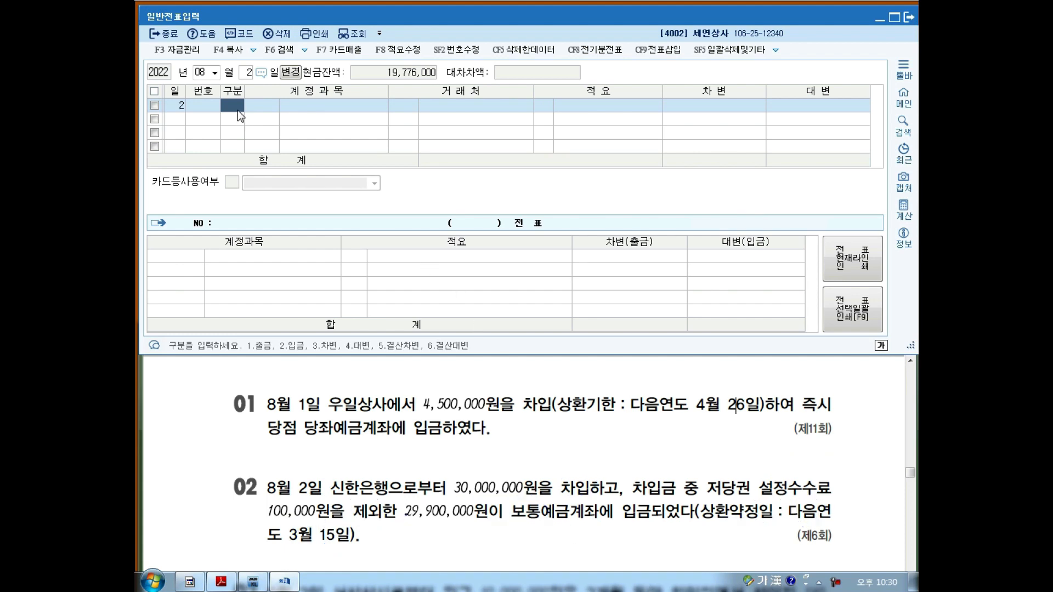
Step: Add a credit line on August 2 for 단기차입금 (260) with 신한은행 as the counterparty and 30,000,000 as the amount
text(4260)
key(Return)
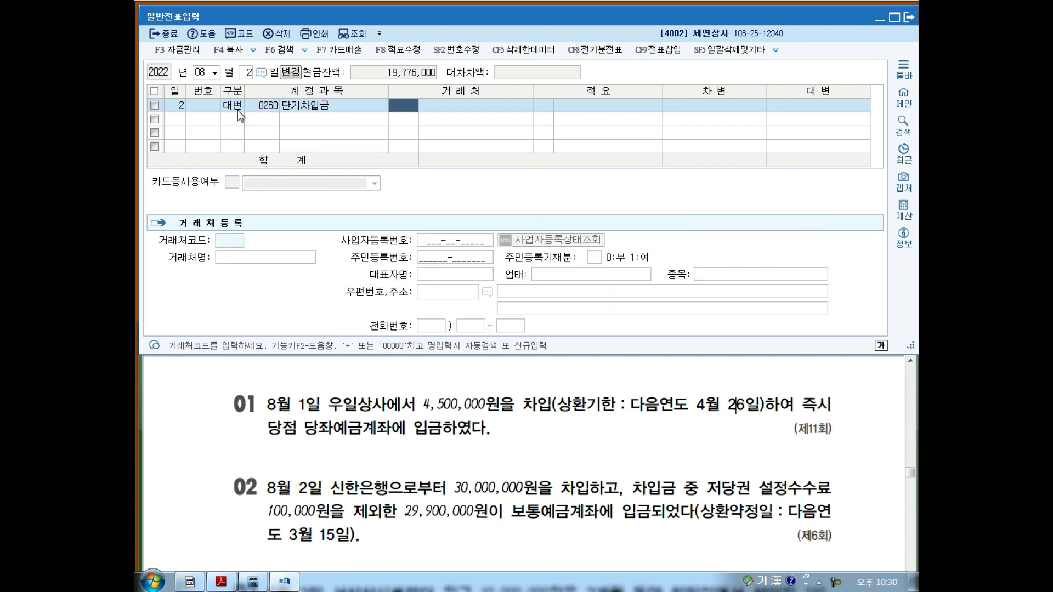
text(신한)
key(Return)
key(Return)
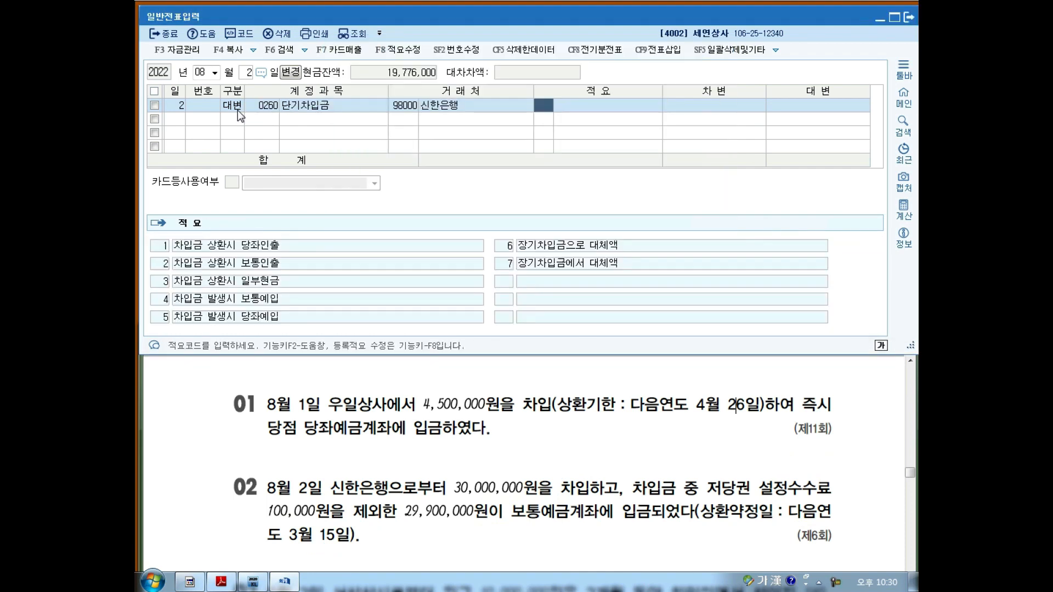
key(Return)
key(Return)
text(30,000)
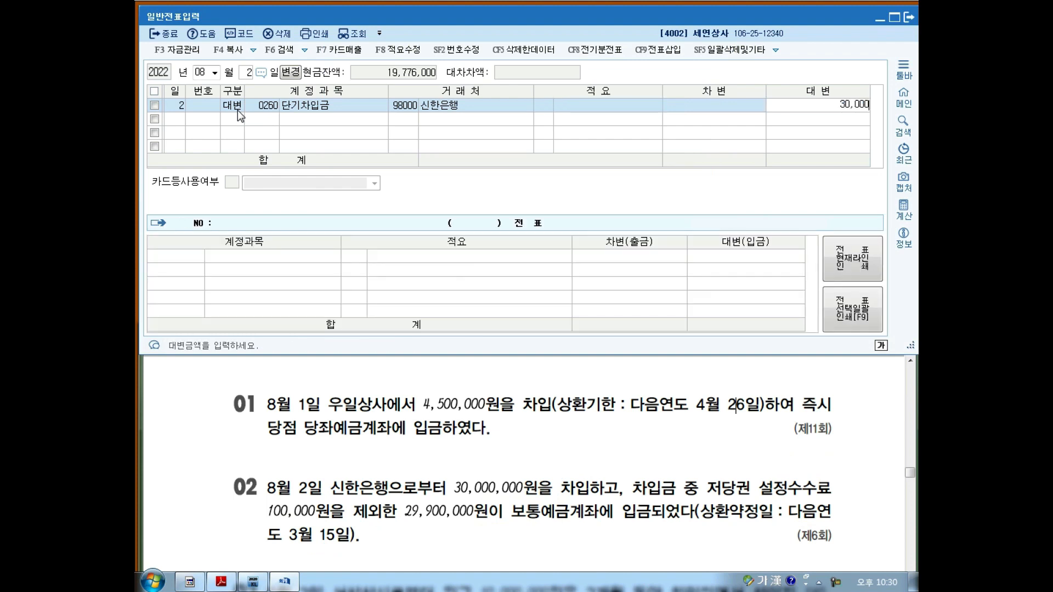
text(,000)
key(Return)
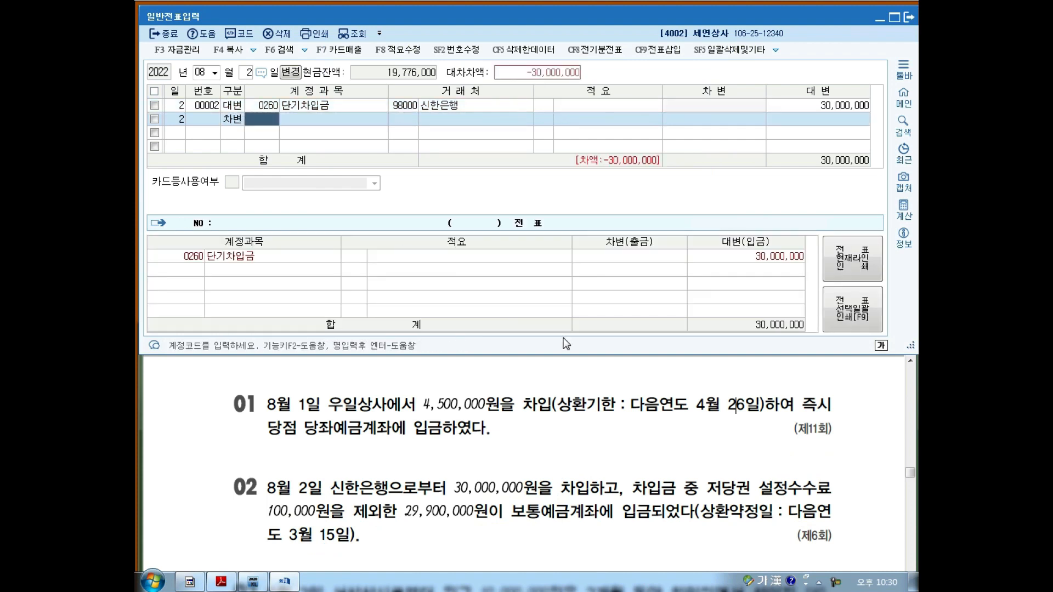
Step: Add a debit line for 수수료비용 (831) with an amount of 100,000 to the August 2 voucher
text(831)
key(Return)
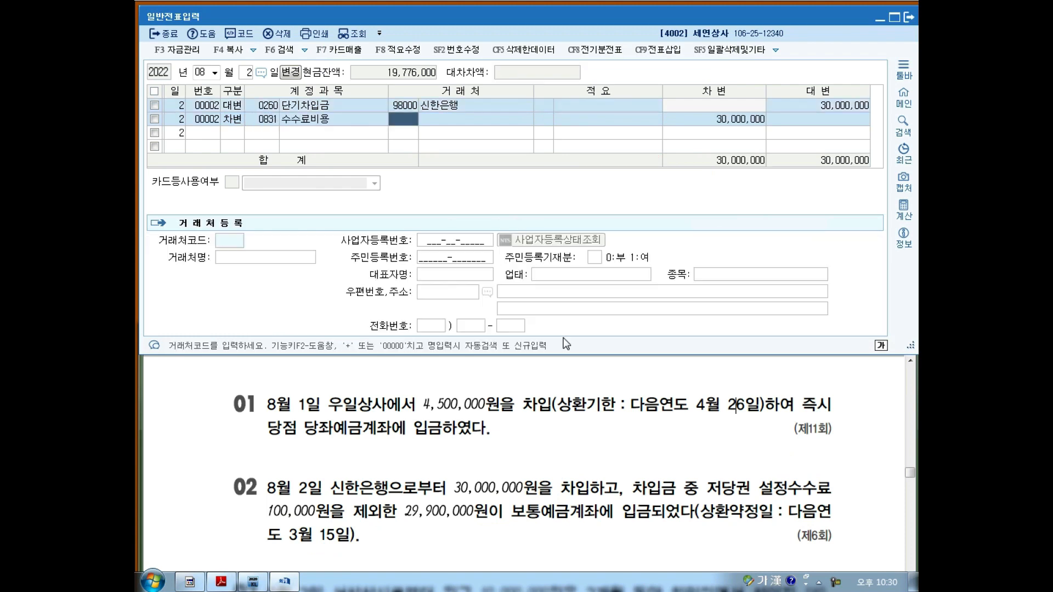
key(Return)
key(Return)
key(Return)
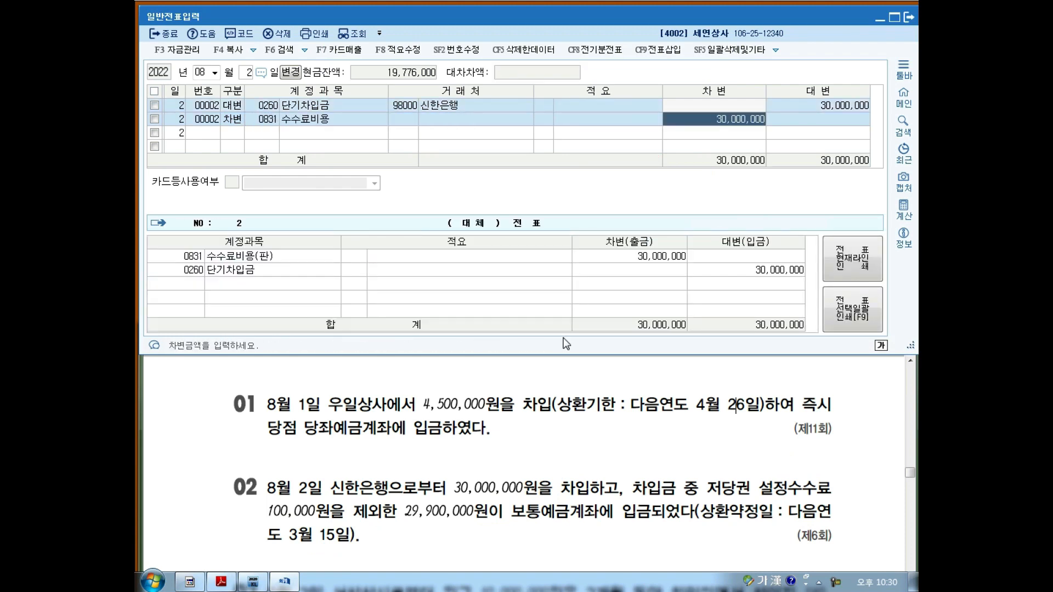
text(100)
key(Return)
Step: Balance the August 2 voucher with a debit line for 보통예금 (103)
text(3)
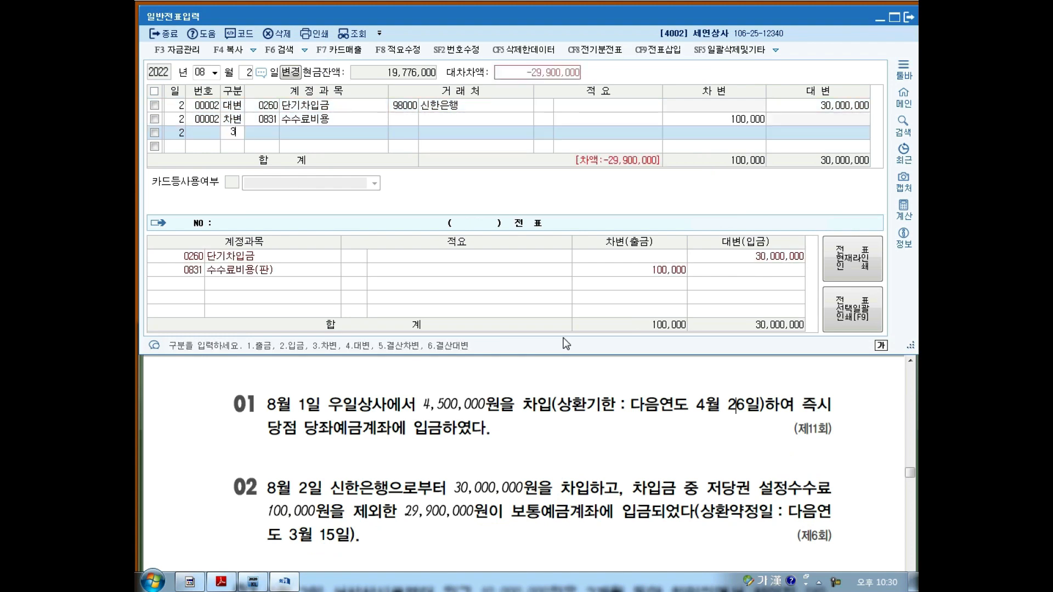
key(Return)
text(103)
key(Return)
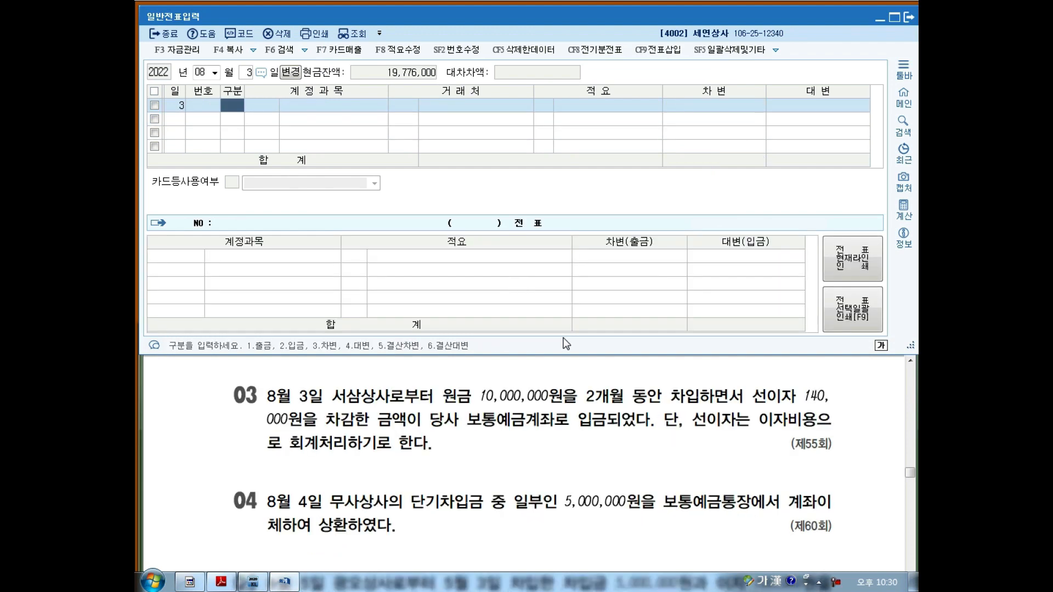
key(ctrl+2)
mouse_move(449, 427)
mouse_down()
mouse_move(455, 412)
mouse_move(697, 407)
mouse_up()
mouse_move(761, 372)
mouse_down()
mouse_move(745, 409)
mouse_move(826, 405)
mouse_up()
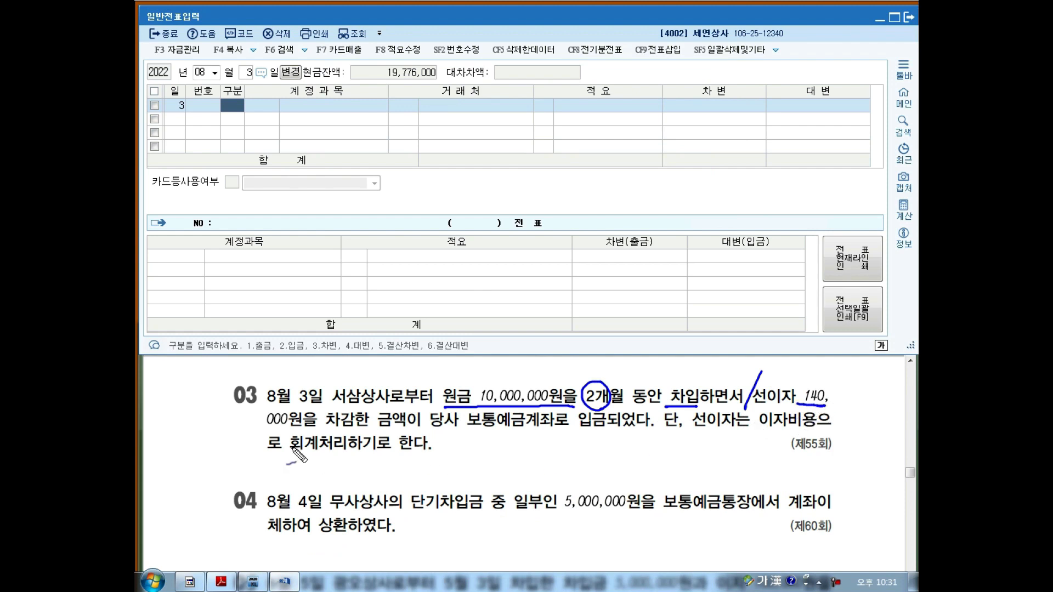
drag(267, 431, 423, 429)
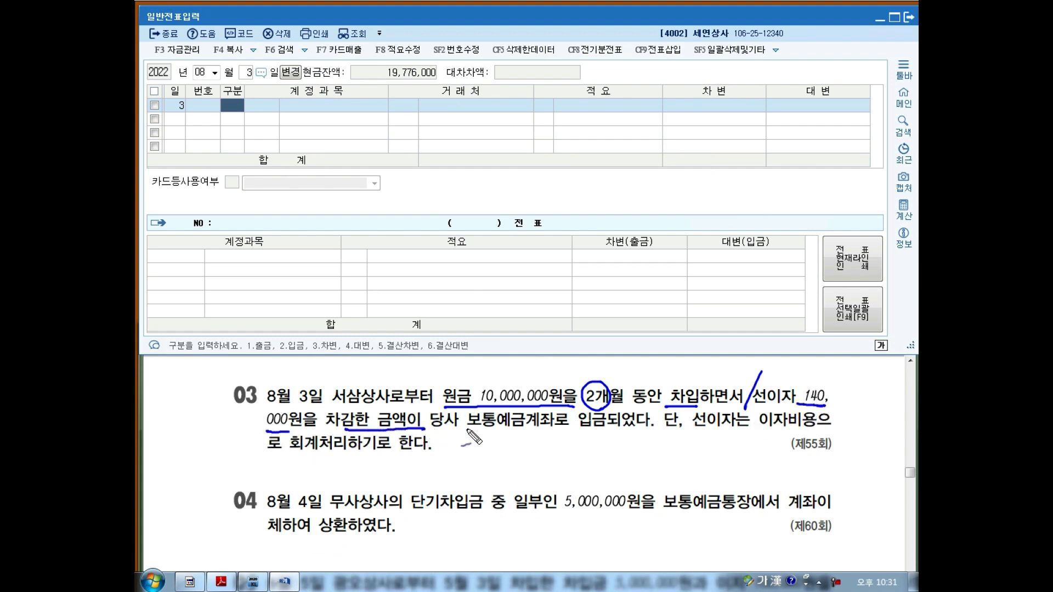
mouse_move(489, 433)
mouse_down()
mouse_move(468, 419)
mouse_move(500, 433)
mouse_up()
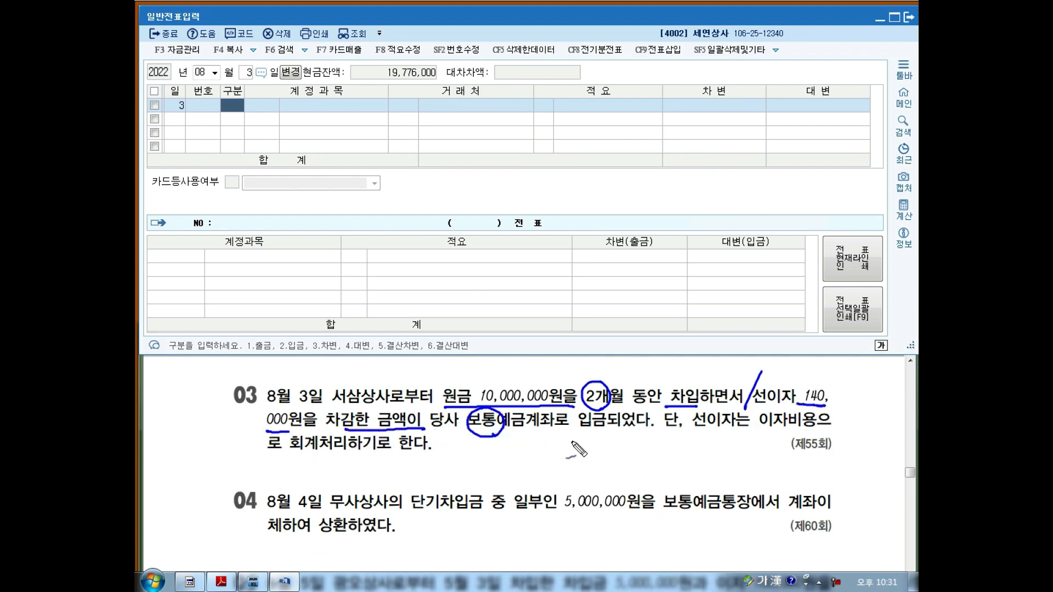
drag(761, 432, 815, 432)
key(Escape)
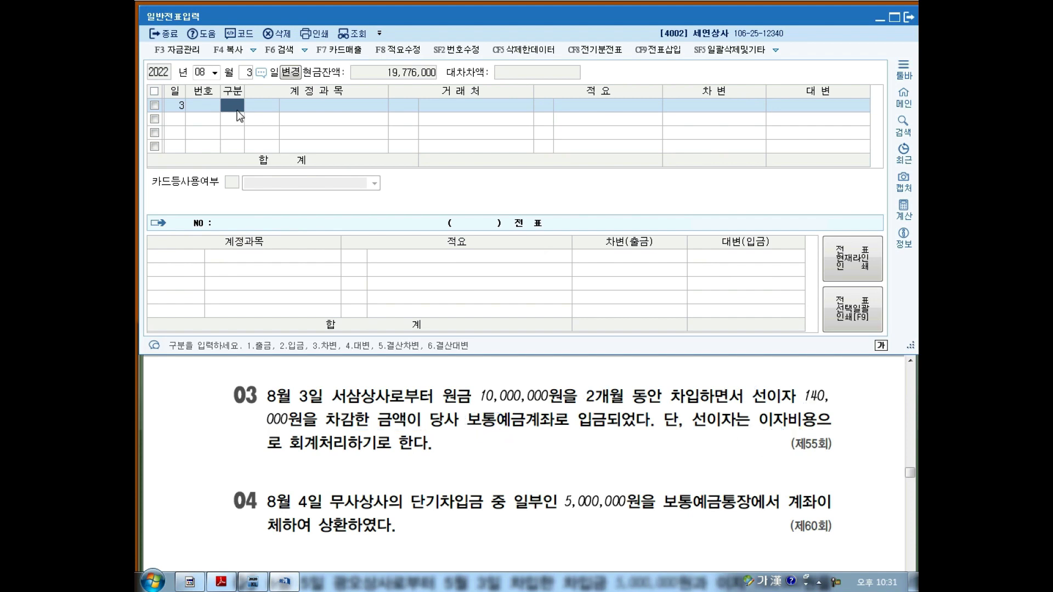
Step: Add a credit line on August 3 for 단기차입금 (260) with 서삼상사 (103) as the counterparty and 10,000,000 as the amount
text(4)
key(Return)
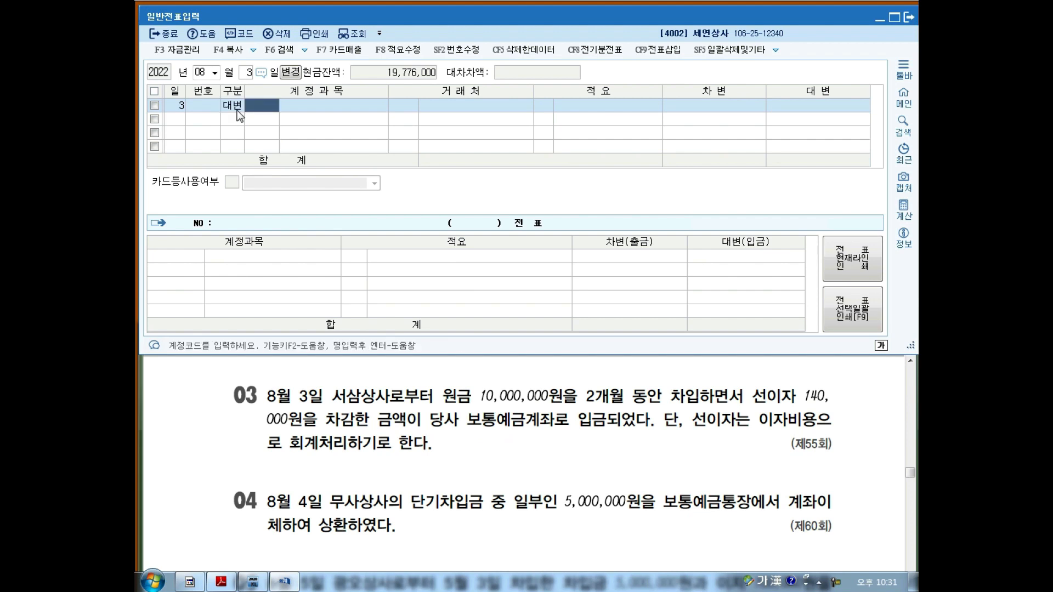
text(260)
key(Return)
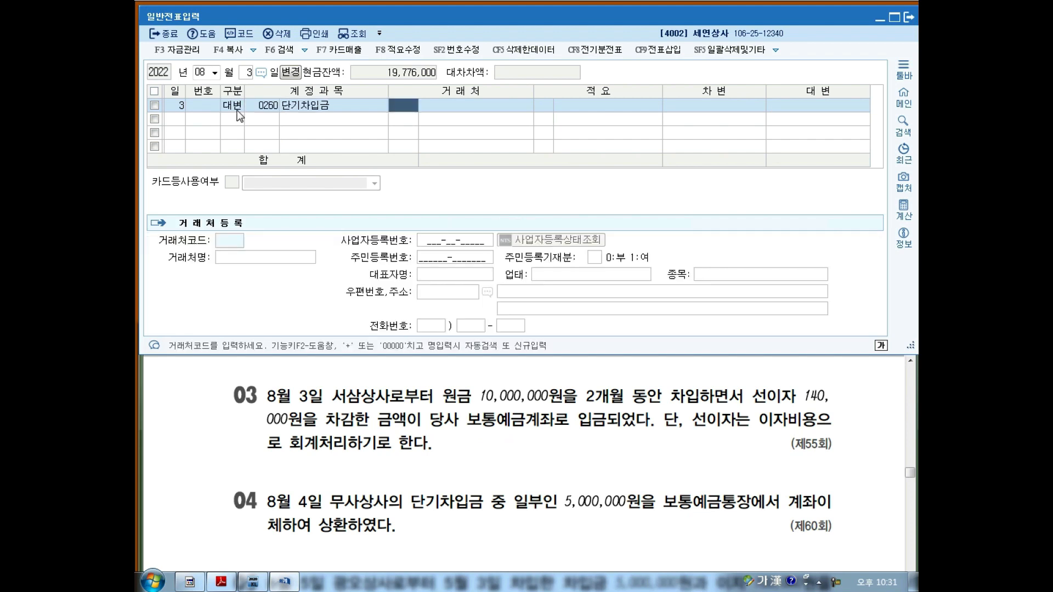
text(103)
key(Return)
key(Return)
text(10000000)
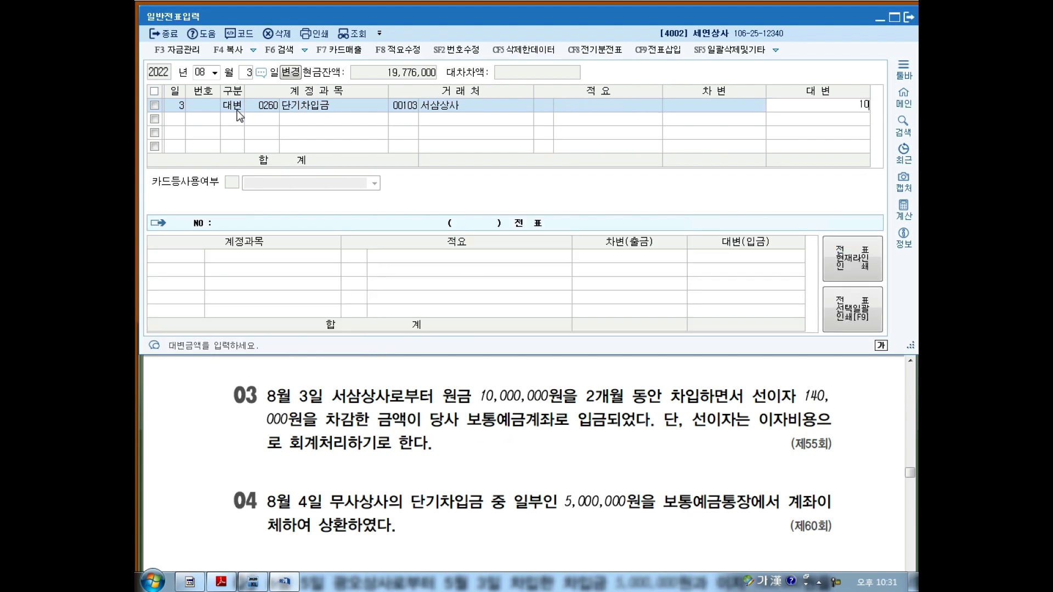
key(Return)
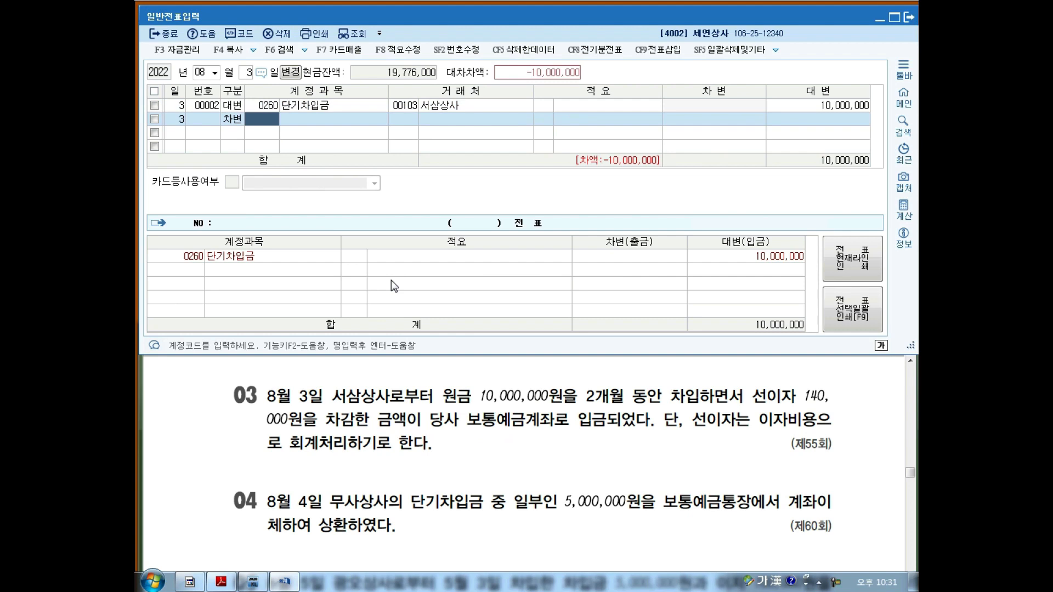
Step: Look up 이자비용 (951) by name and debit it for 140,000 in the August 3 voucher
text(이자)
key(BackSpace)
key(Return)
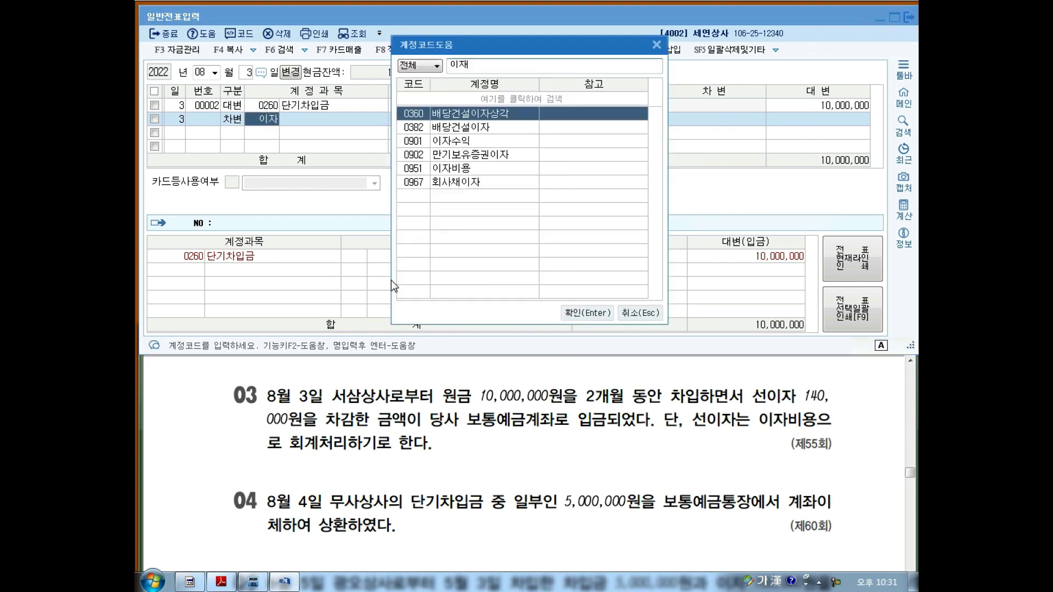
key(Down)
key(Down)
key(Down)
key(Down)
key(Return)
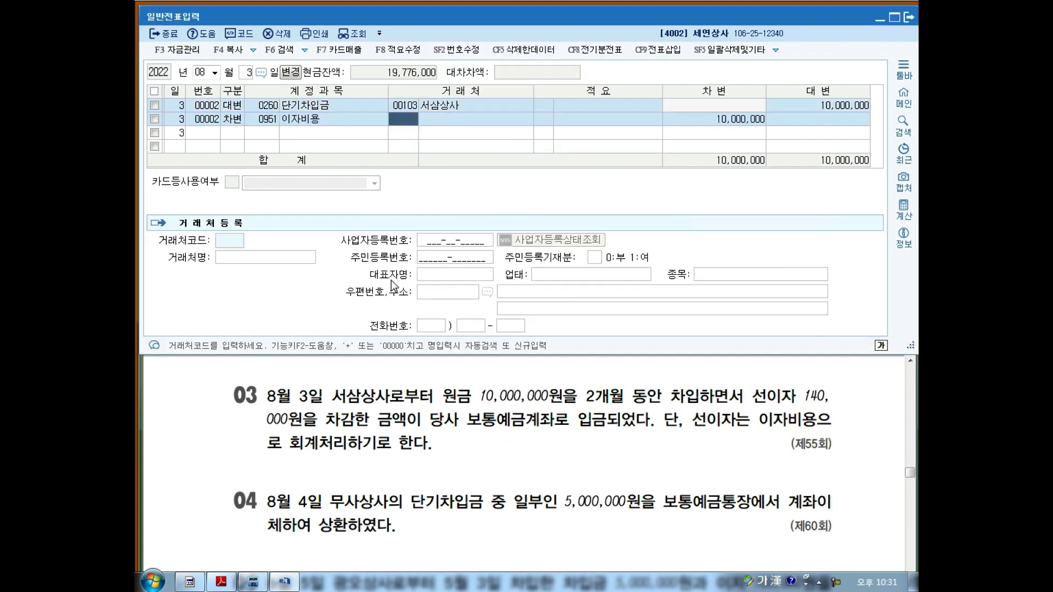
key(Return)
key(Return)
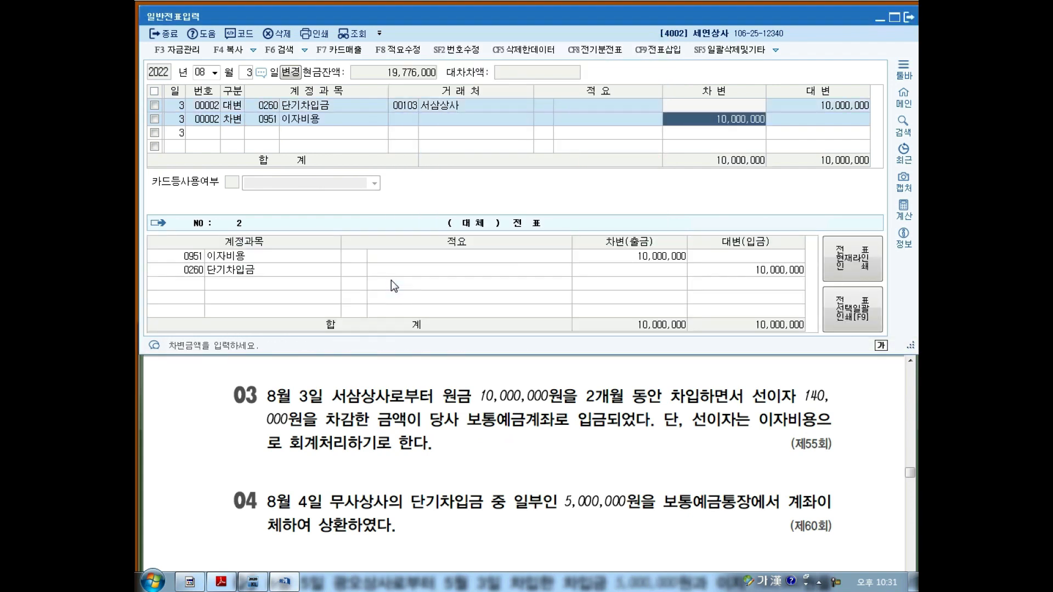
text(140000)
key(Return)
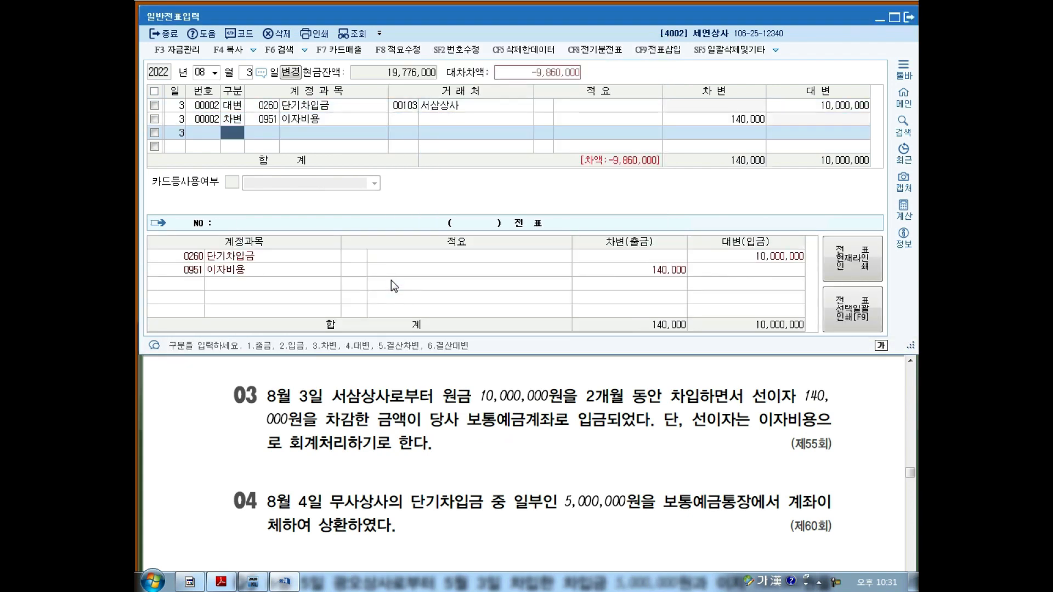
Step: Balance the August 3 voucher with a debit line for 보통예금 (103)
text(3)
key(Return)
text(103)
key(Return)
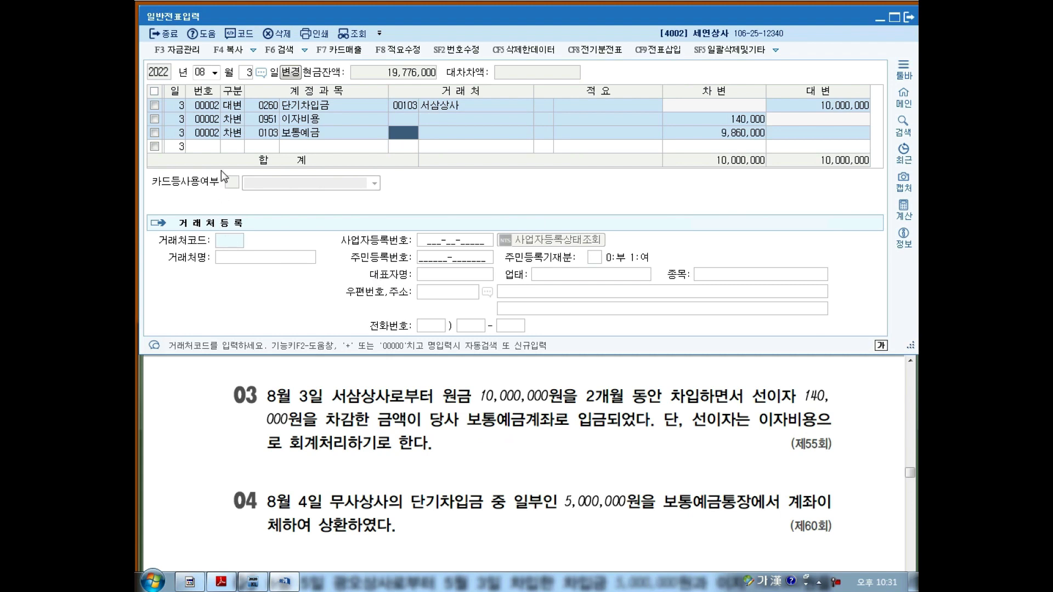
Step: Change the voucher entry date to August 4
click(248, 78)
text(4)
key(Return)
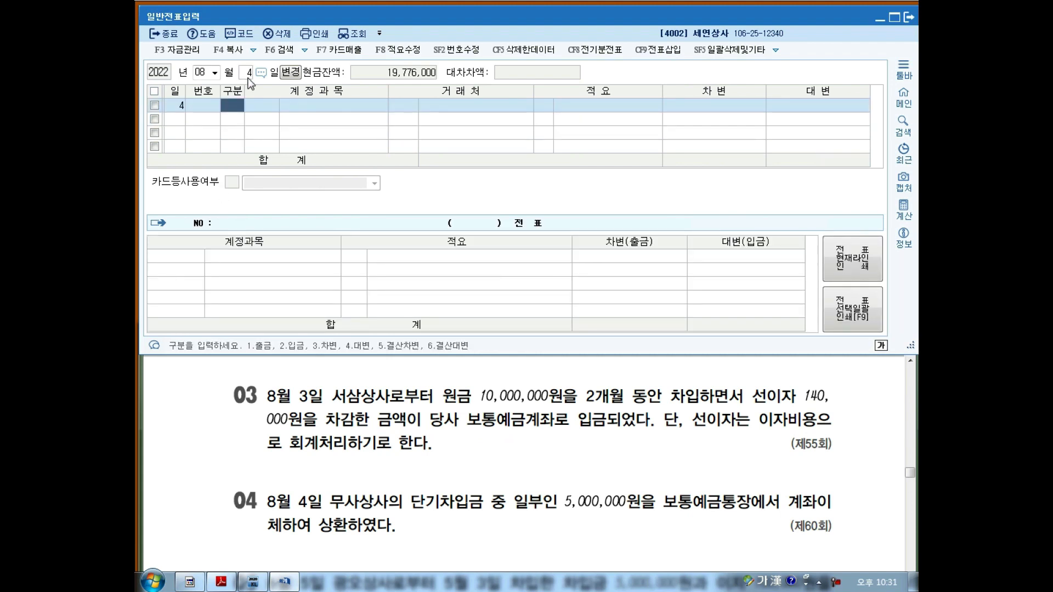
mouse_move(410, 510)
mouse_down()
mouse_move(489, 515)
mouse_move(543, 500)
mouse_move(633, 514)
mouse_up()
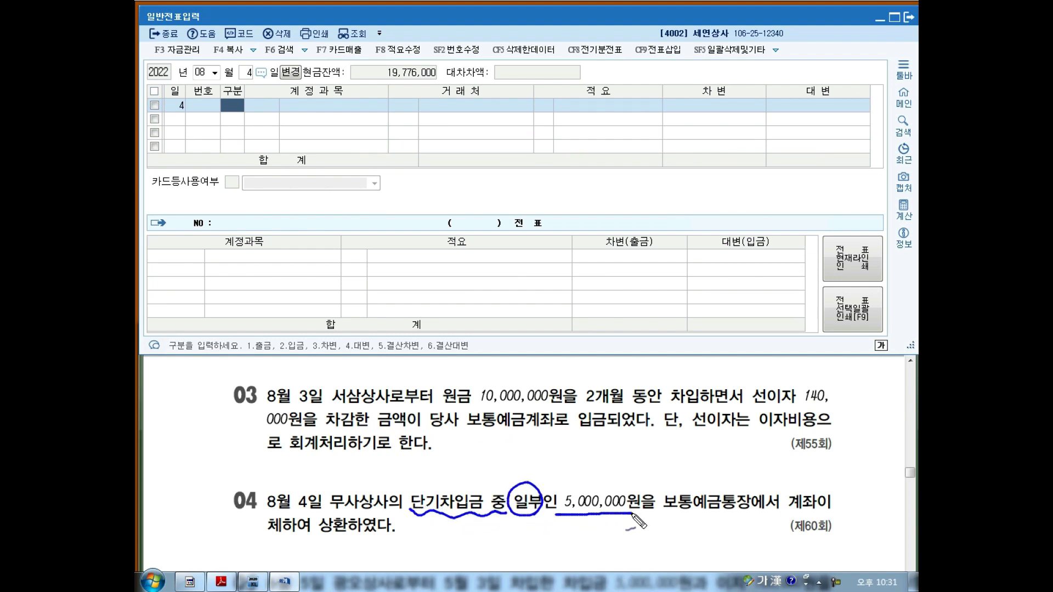
mouse_move(670, 471)
mouse_down()
mouse_move(656, 523)
mouse_move(759, 511)
mouse_up()
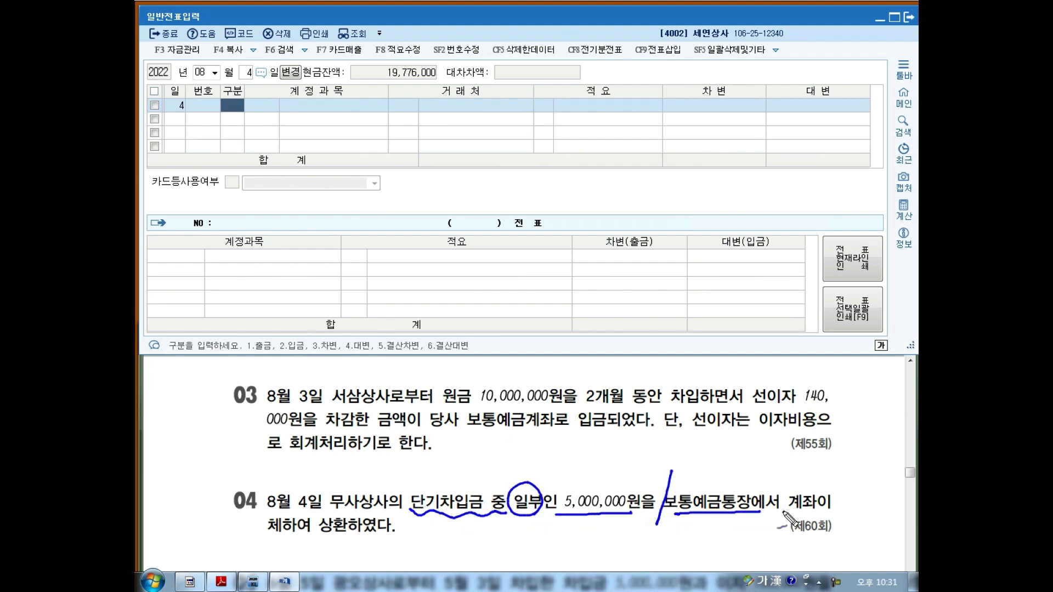
drag(345, 536, 351, 530)
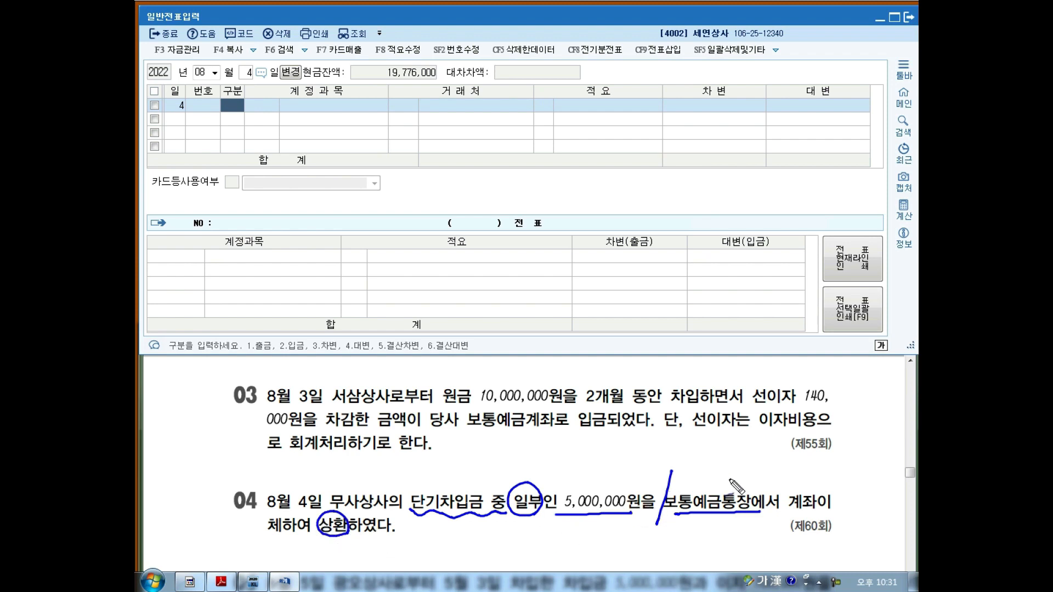
drag(692, 519, 702, 517)
key(Escape)
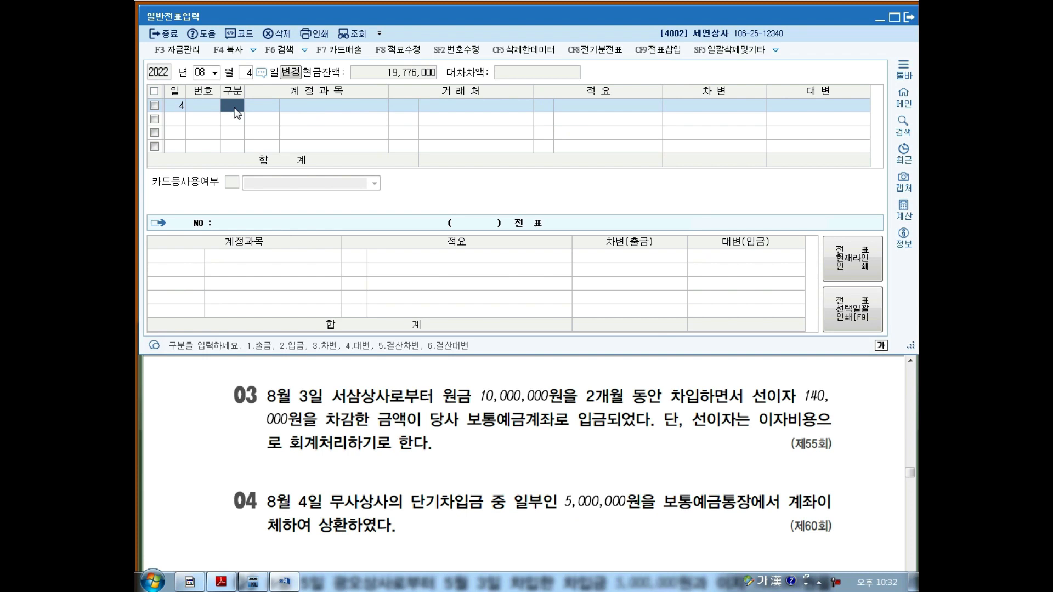
Step: Add a debit line on August 4 for 단기차입금 (260) with 무사상사 (104) as the counterparty and 5,000,000 as the amount
text(3)
key(Return)
text(260)
key(Return)
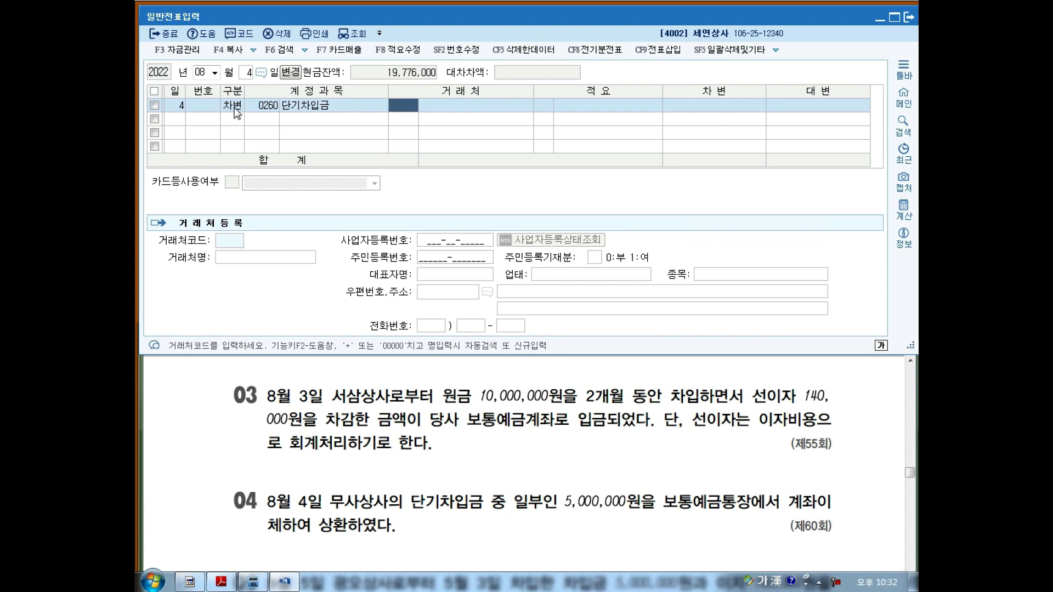
text(104)
key(Return)
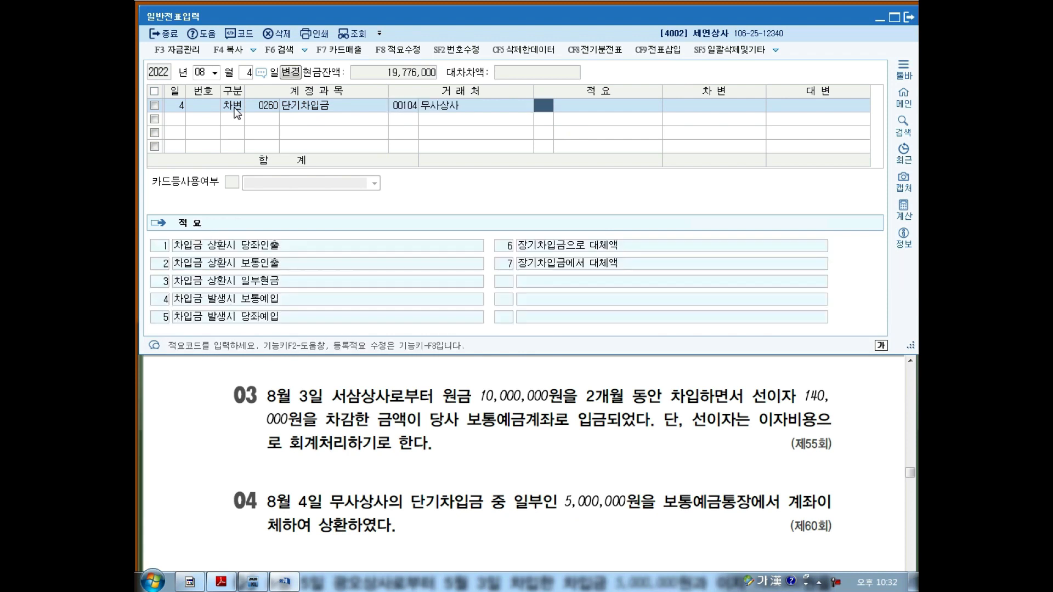
key(Return)
text(5)
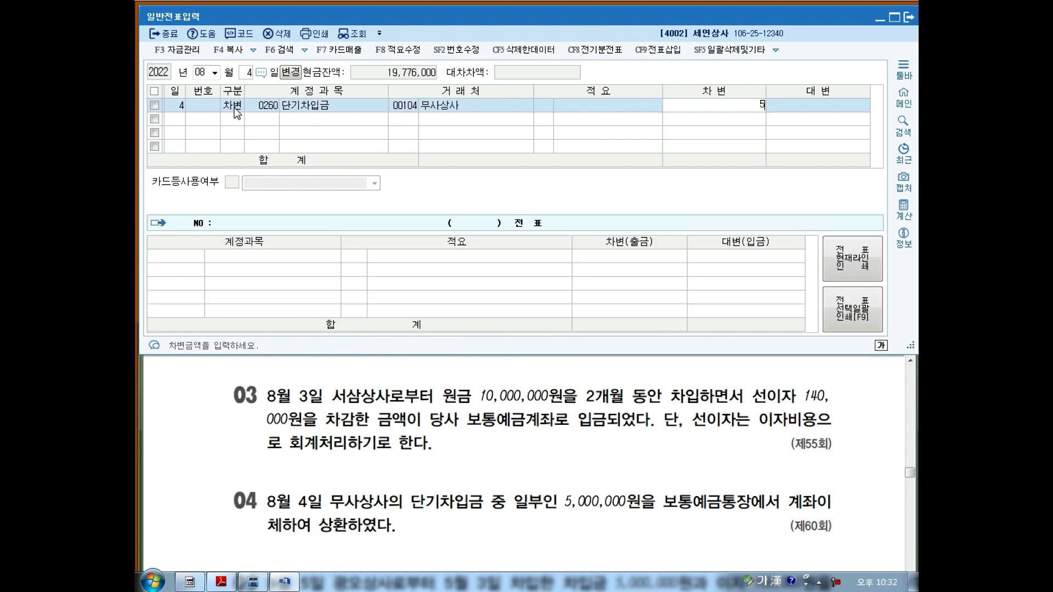
text(,000,000)
key(Return)
Step: Balance the August 4 voucher with a credit line for 보통예금 (103)
text(4)
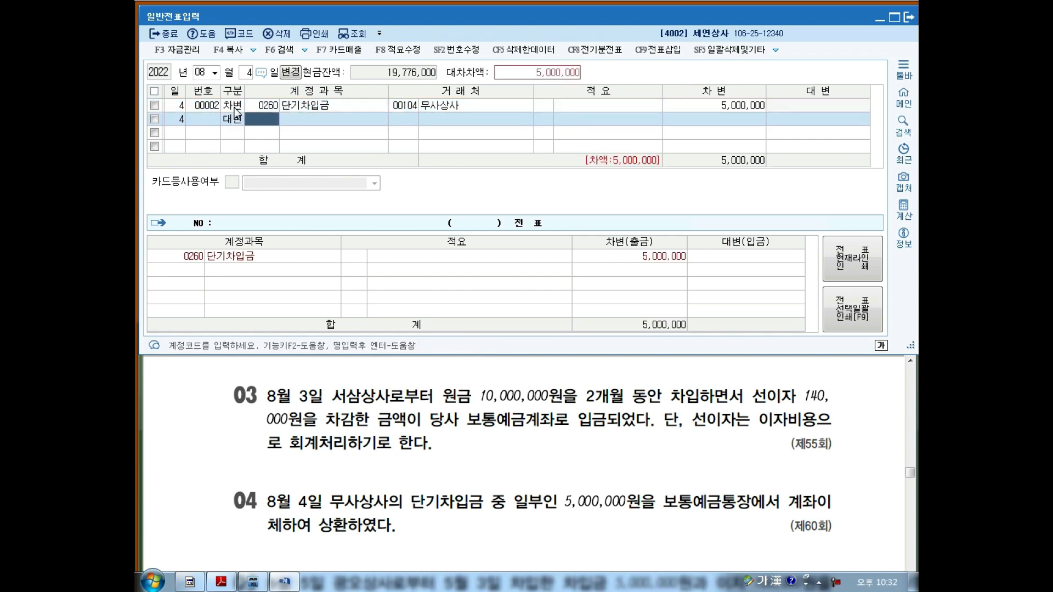
text(103)
key(Return)
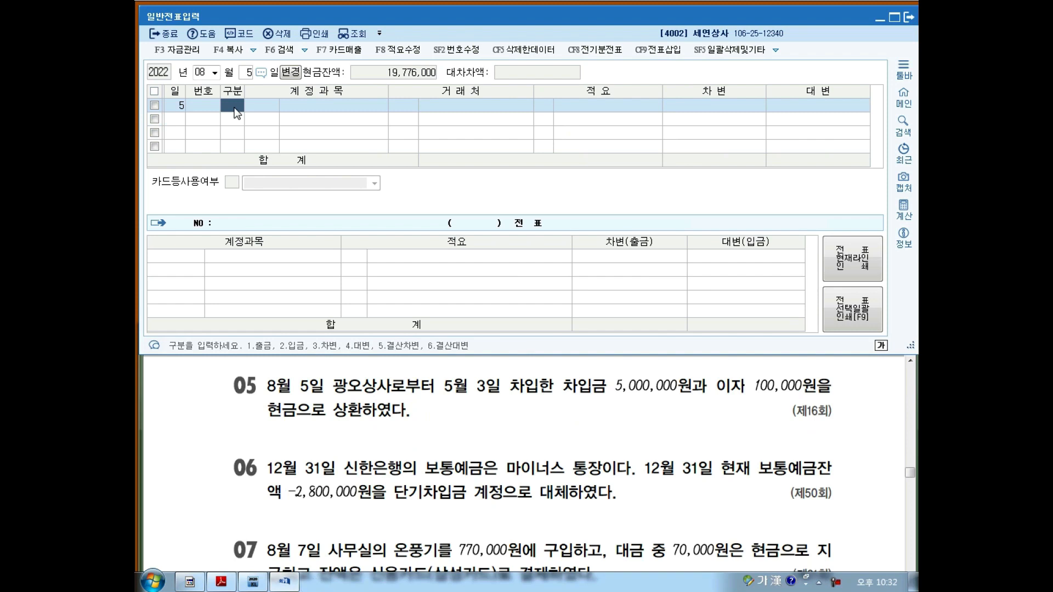
mouse_move(444, 415)
mouse_down()
mouse_move(464, 401)
mouse_move(692, 394)
mouse_move(687, 409)
mouse_move(809, 394)
mouse_up()
mouse_move(304, 432)
mouse_down()
mouse_move(312, 405)
mouse_move(308, 436)
mouse_up()
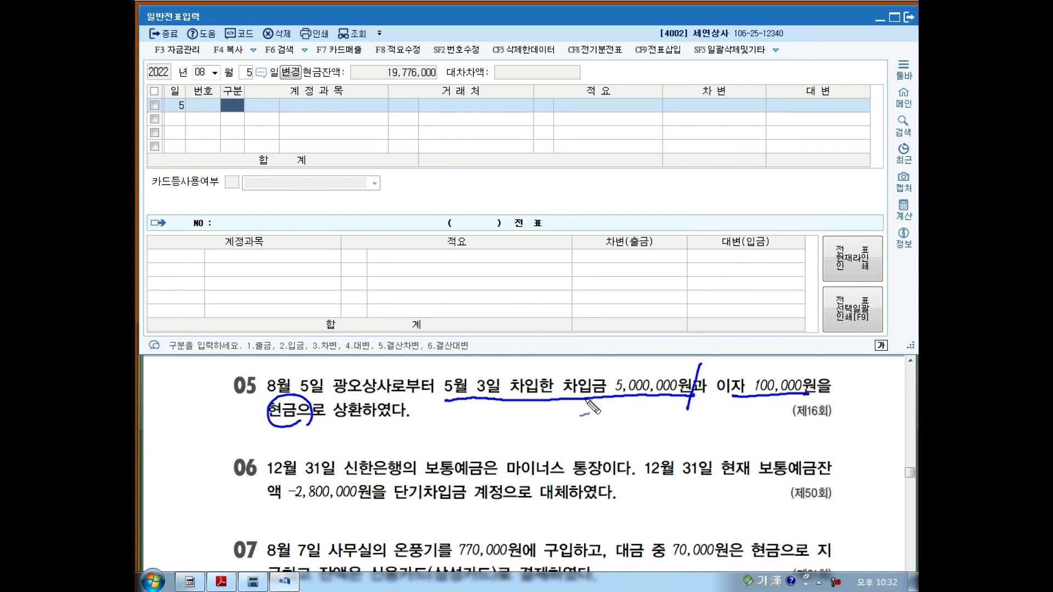
mouse_move(446, 401)
mouse_down()
mouse_move(690, 400)
mouse_move(673, 368)
mouse_move(516, 368)
mouse_move(442, 397)
mouse_move(443, 377)
mouse_move(344, 383)
mouse_up()
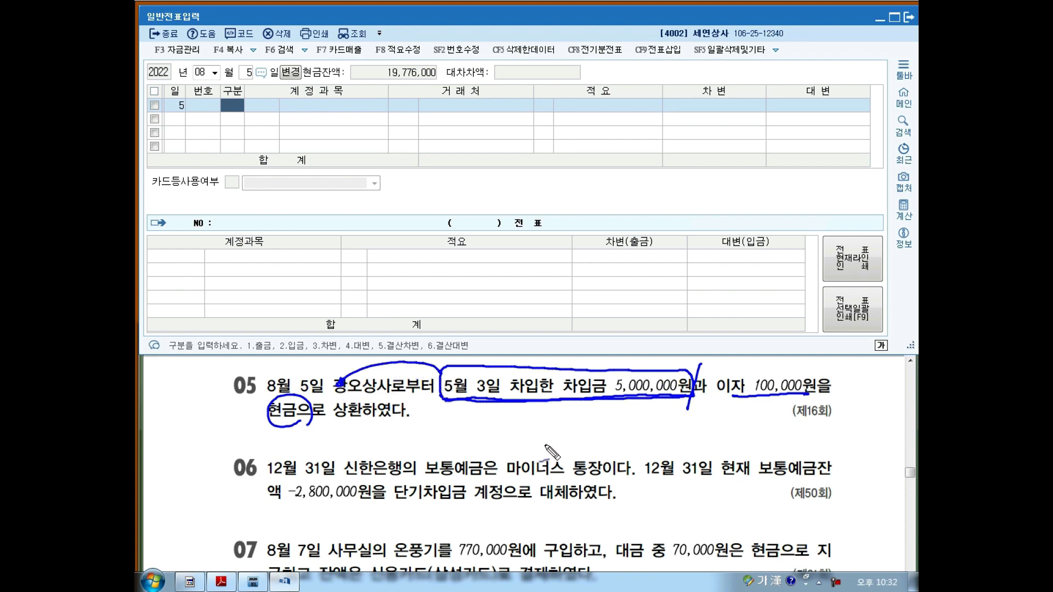
key(Escape)
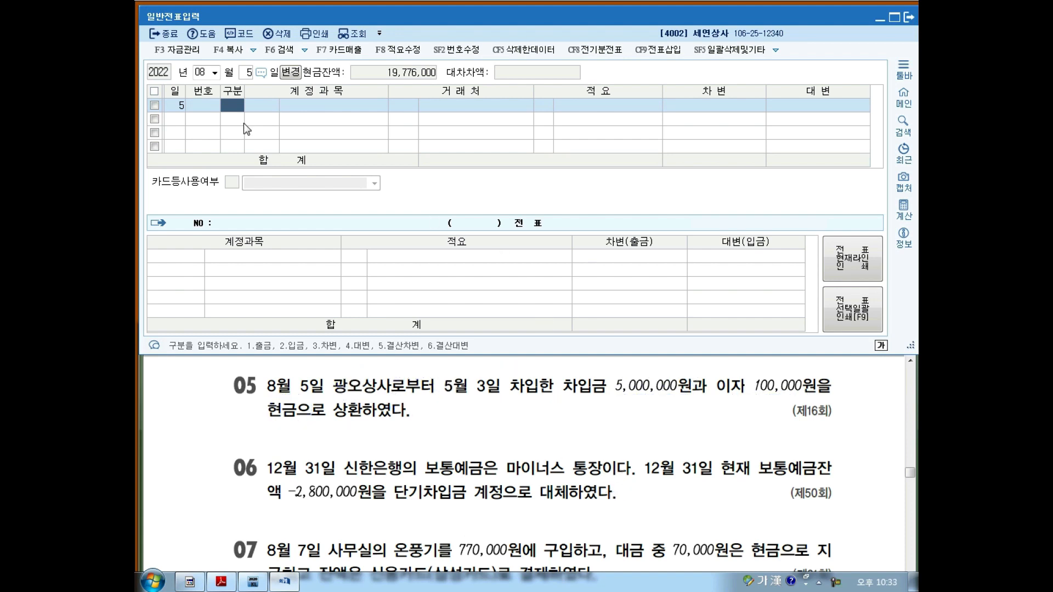
Step: Look up the May 3 vouchers to check which account holds the original borrowing from 광오상사
click(203, 73)
text(05)
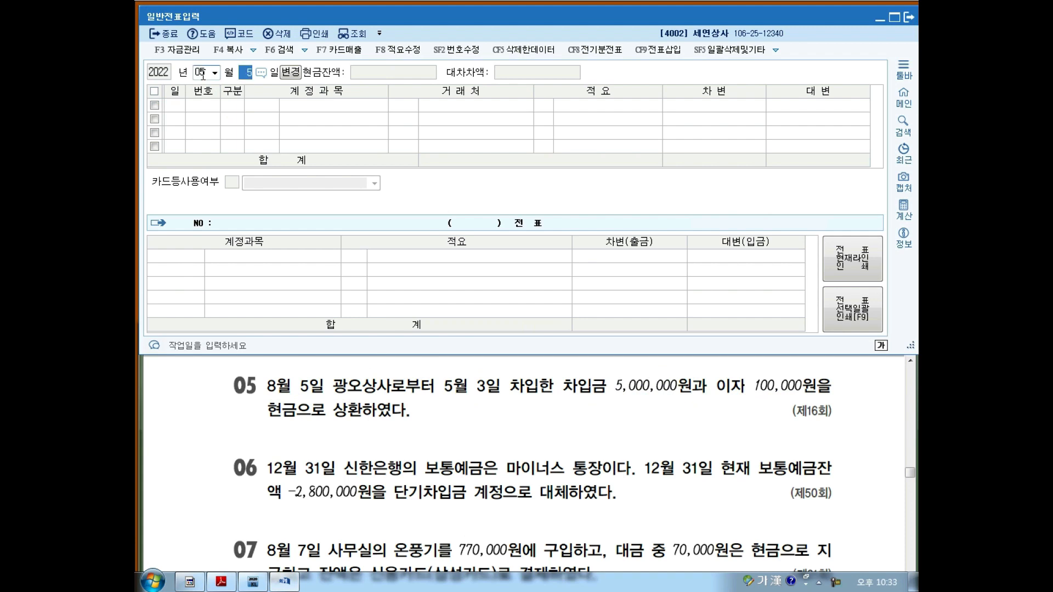
text(3)
key(Return)
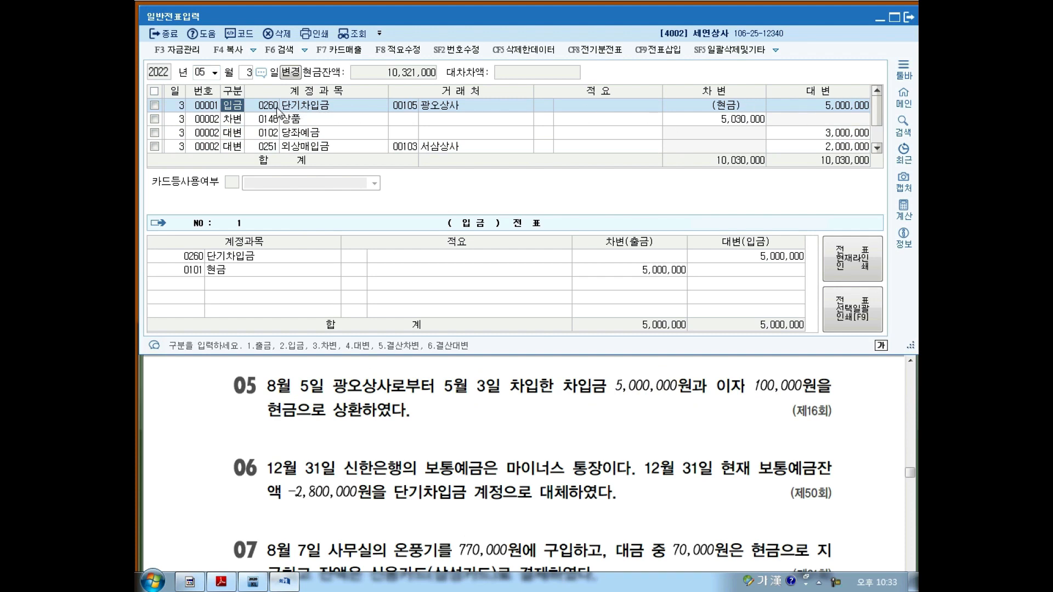
Step: Return the voucher entry date to August 5
click(246, 73)
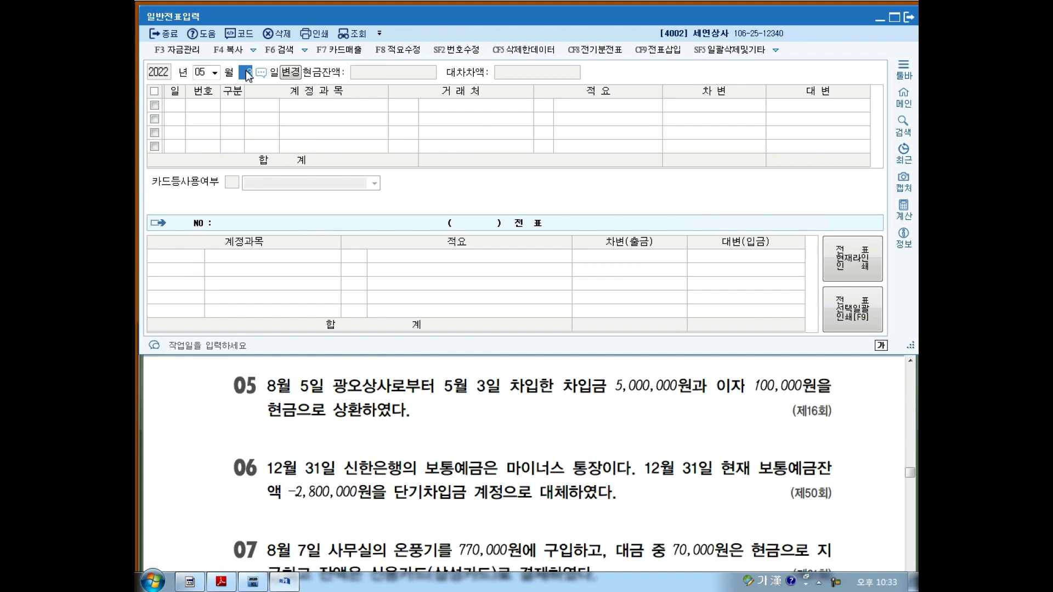
key(shift+Tab)
key(Return)
text(5)
key(Return)
Step: Add a debit line on August 5 for 단기차입금 (260) with 광오상사 (105) as the counterparty and 5,000,000 as the amount
text(3)
key(Return)
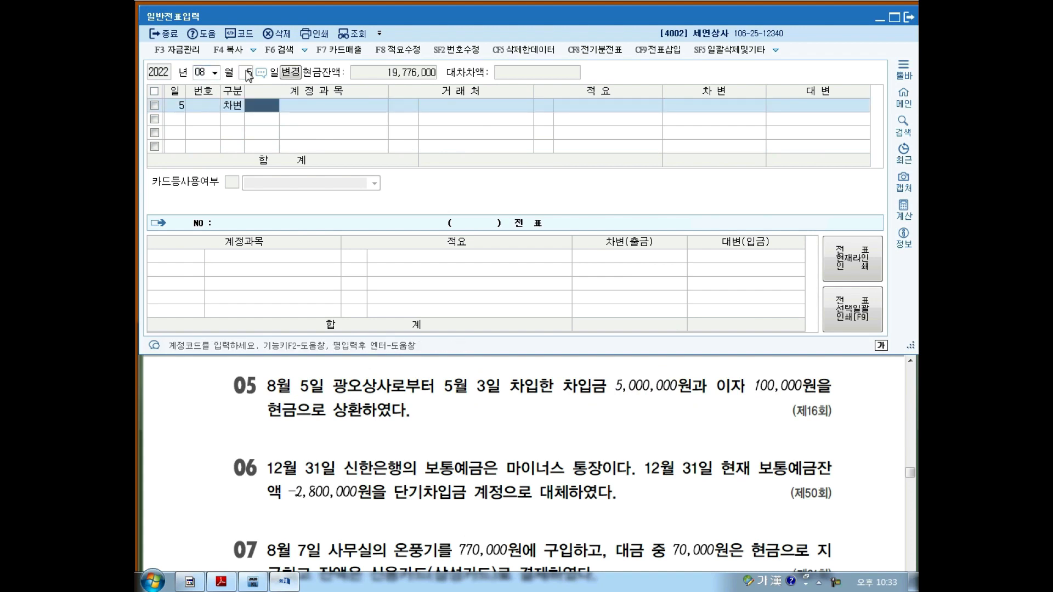
text(2560)
key(Return)
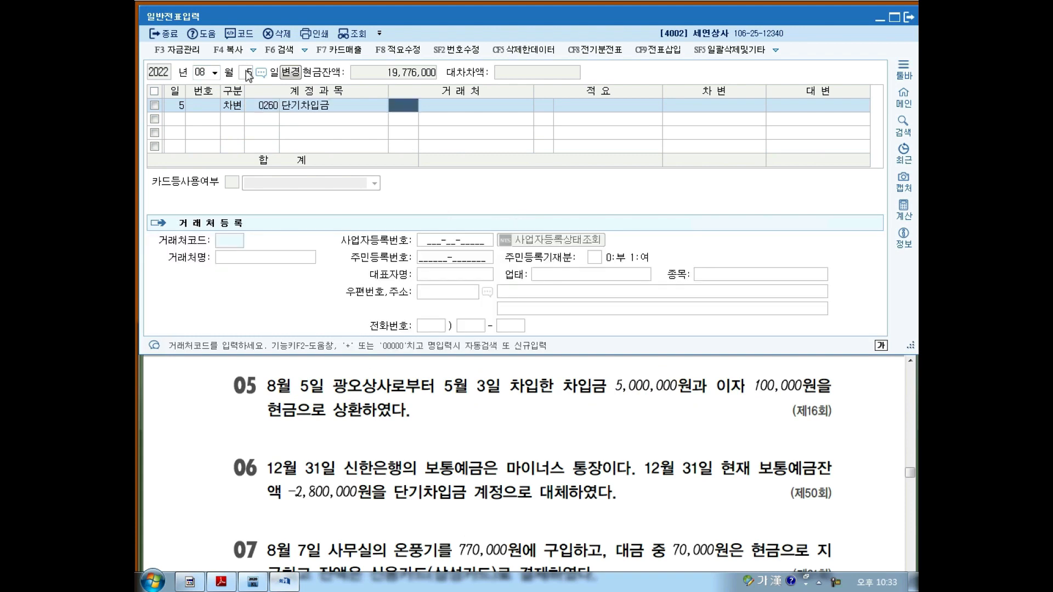
text(105)
key(Return)
key(Return)
text(5,)
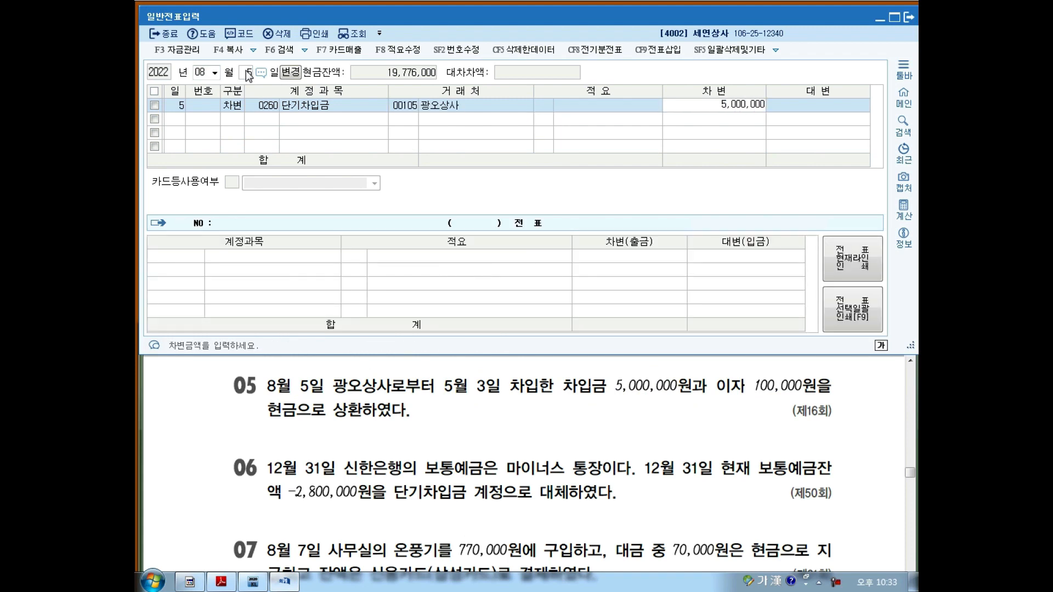
text(000,000)
key(Return)
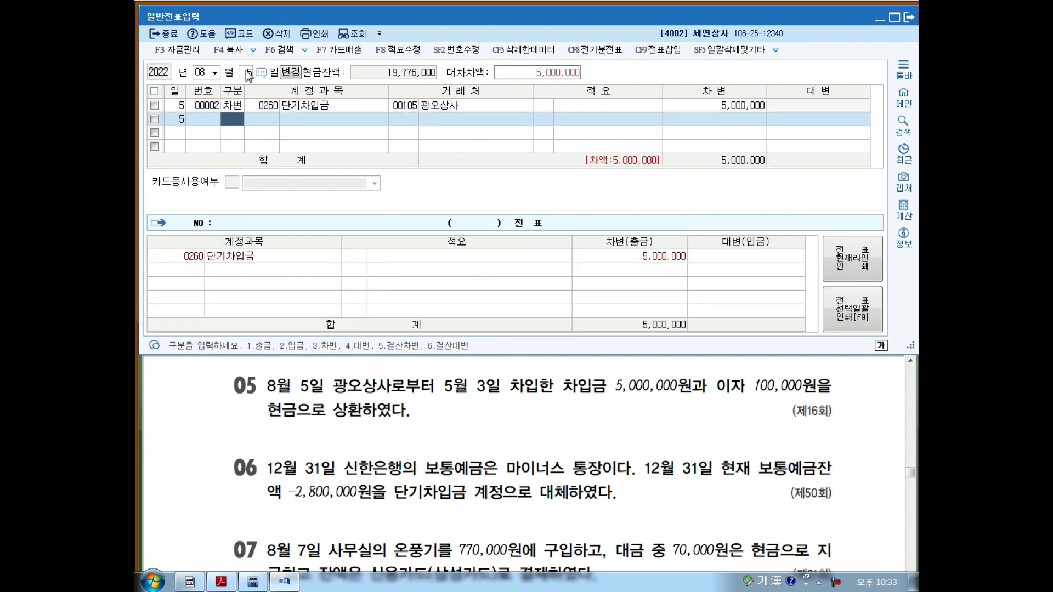
Step: Look up 이자비용 (951) by name and debit it for 100,000 in the August 5 voucher
text(3)
key(Return)
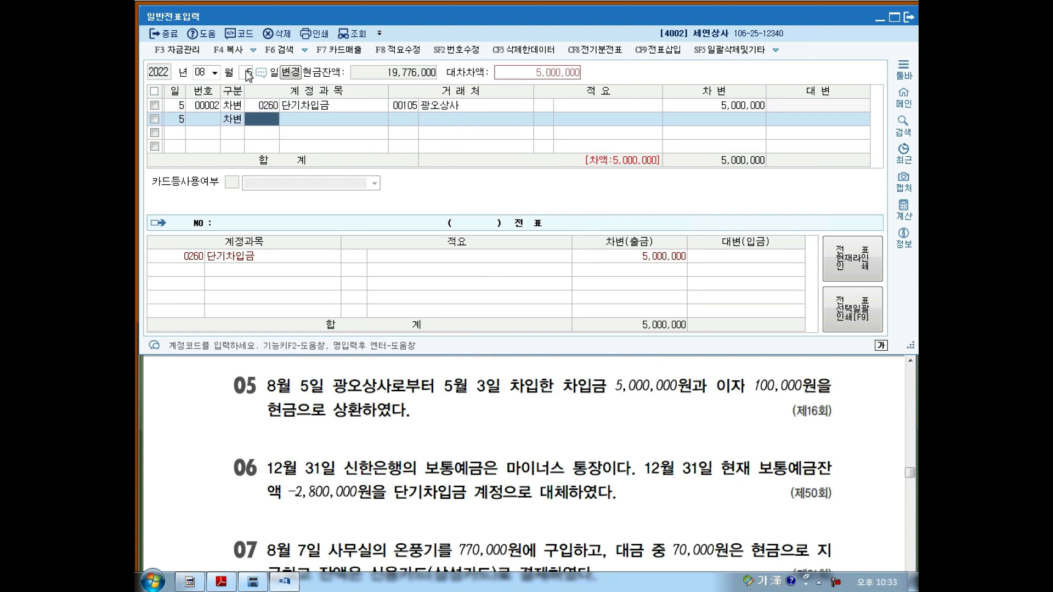
text(이자비)
key(Return)
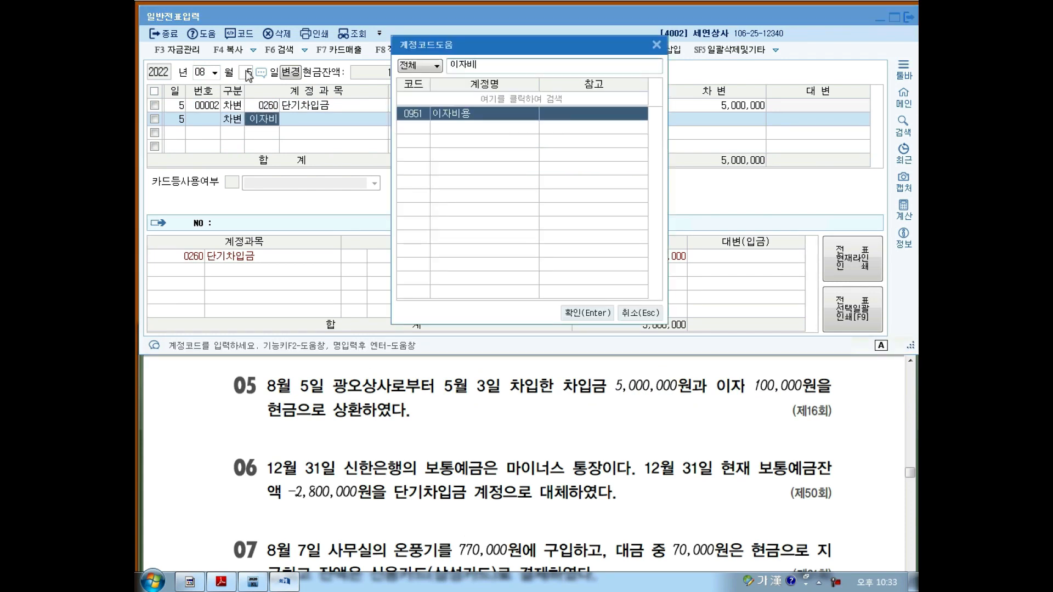
key(Return)
key(Return)
key(Return)
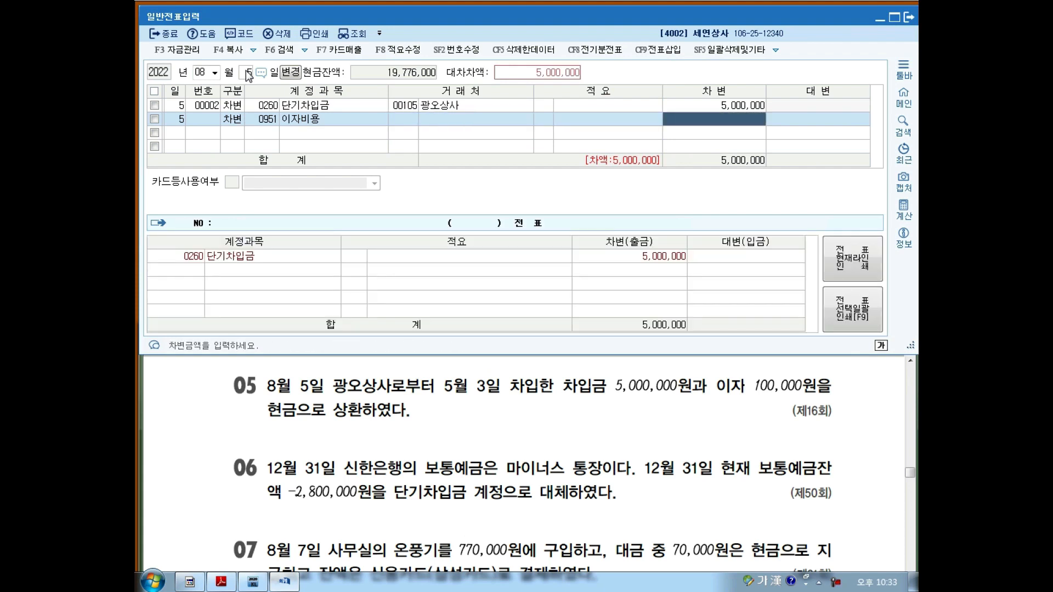
text(100,000)
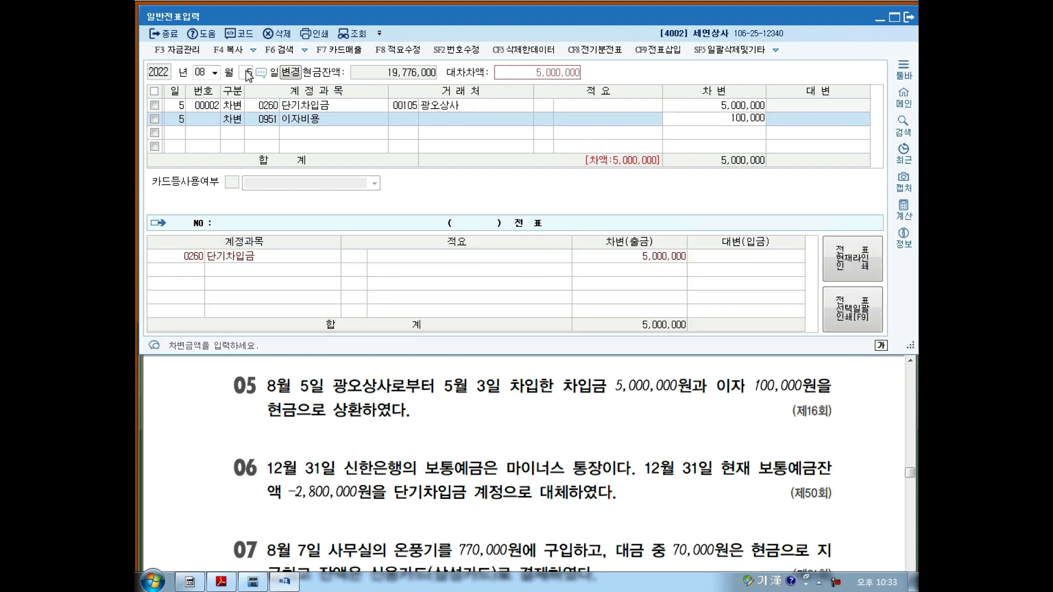
key(Return)
Step: Balance the August 5 voucher with a credit line for 현금 (101)
text(4)
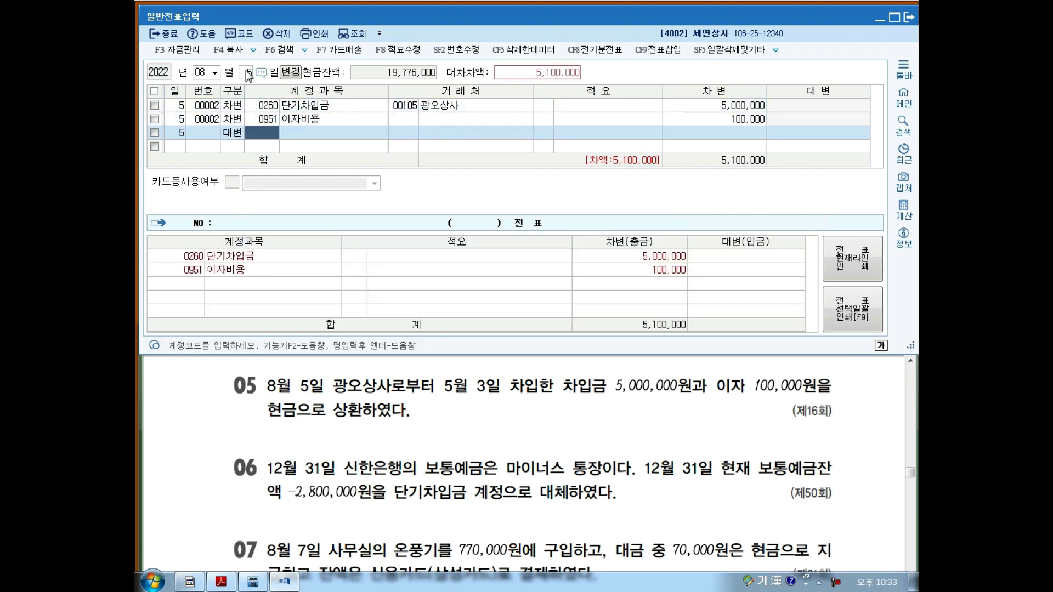
text(101)
key(Return)
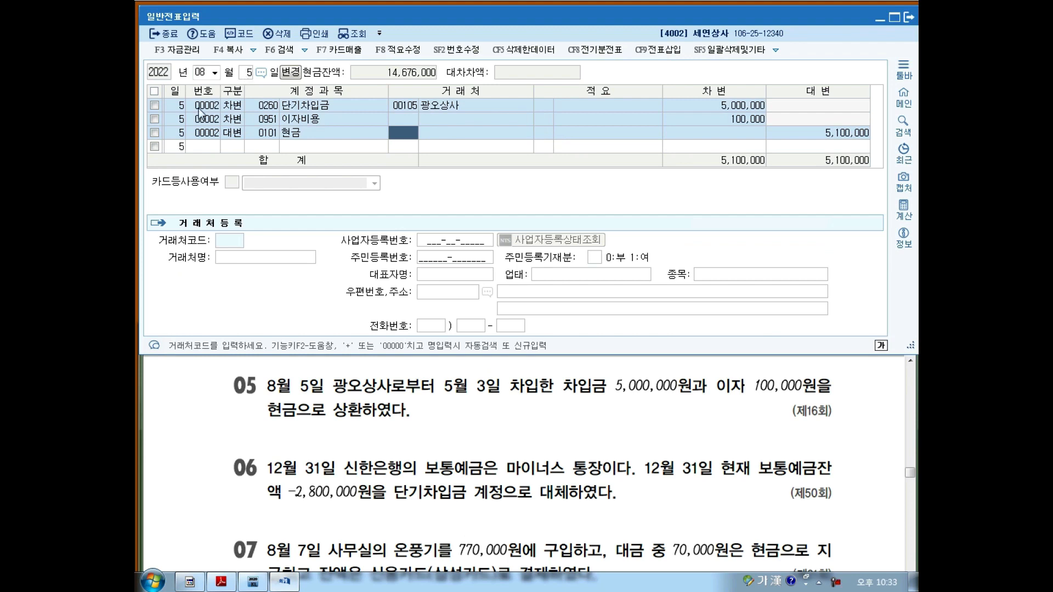
Step: Open the December 31 vouchers to review the entry that transfers the negative 보통예금 balance to 단기차입금
click(202, 76)
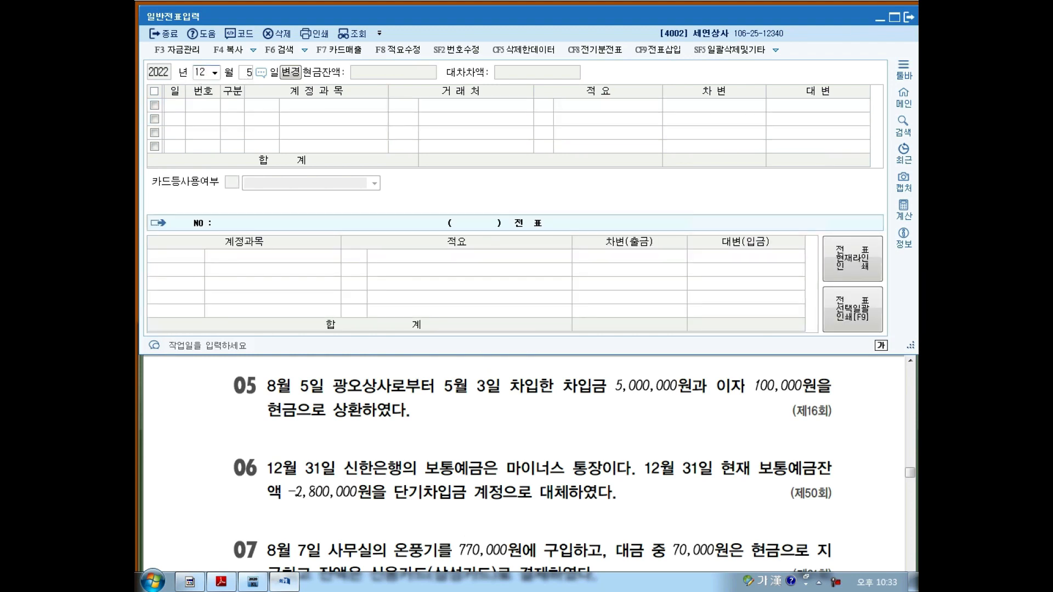
text(31)
key(Return)
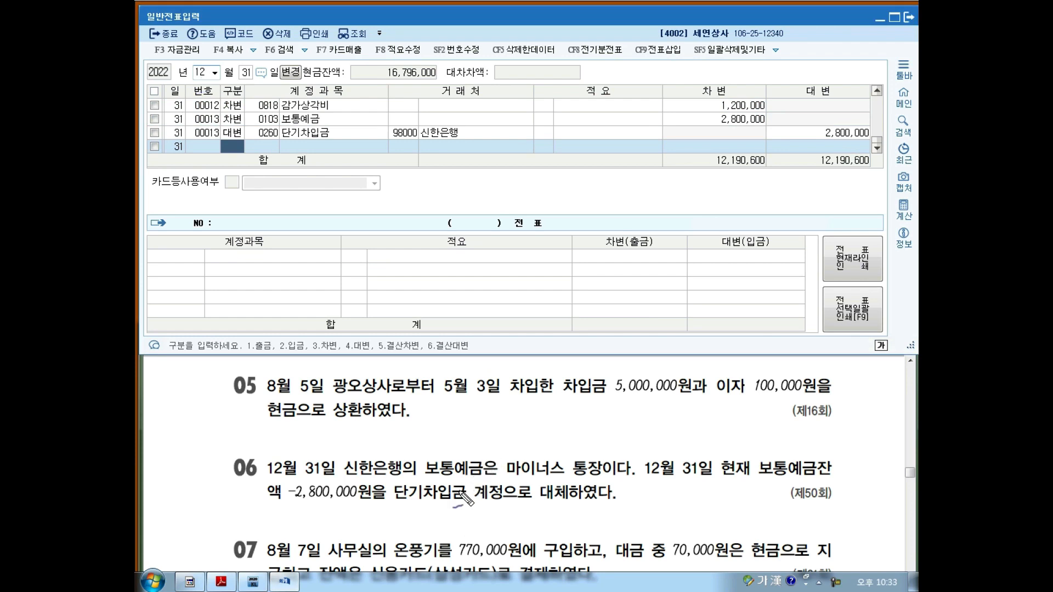
mouse_move(453, 451)
mouse_down()
mouse_move(458, 476)
mouse_move(709, 476)
mouse_up()
drag(705, 489, 734, 474)
mouse_move(286, 505)
mouse_down()
mouse_move(377, 499)
mouse_move(319, 479)
mouse_move(280, 504)
mouse_move(314, 504)
mouse_up()
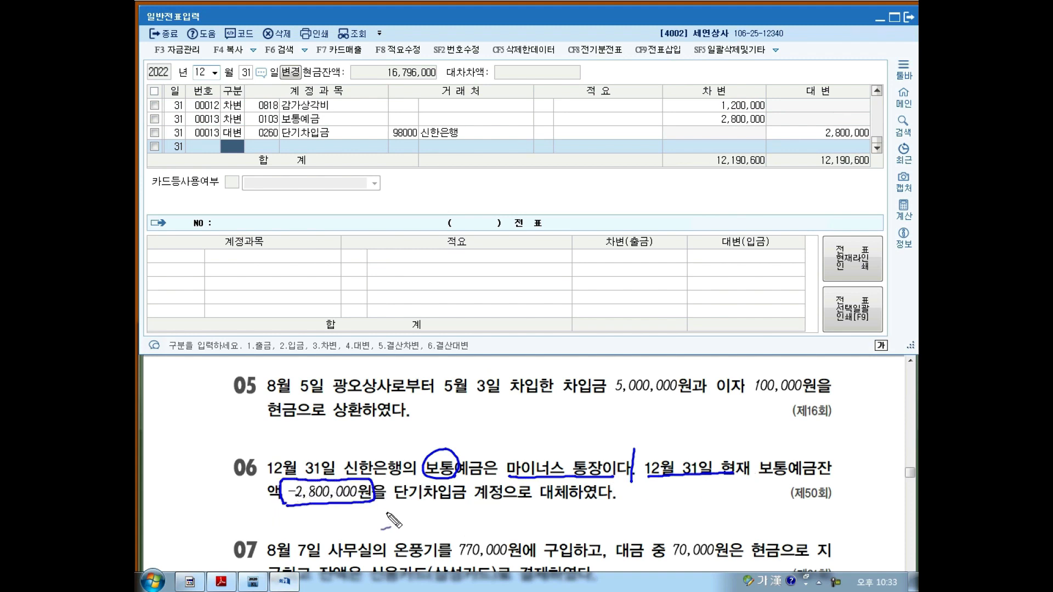
drag(404, 501, 572, 501)
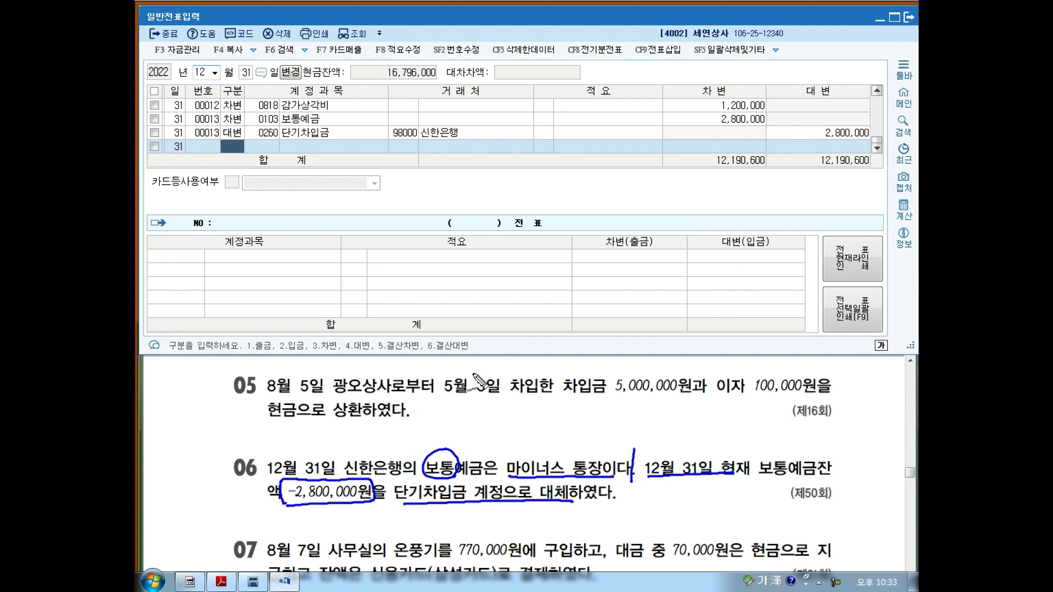
mouse_move(311, 239)
mouse_down()
mouse_move(324, 263)
mouse_move(358, 244)
mouse_move(439, 265)
mouse_move(498, 252)
mouse_up()
mouse_move(379, 274)
mouse_down()
mouse_move(307, 263)
mouse_move(384, 230)
mouse_move(378, 272)
mouse_move(439, 282)
mouse_move(461, 274)
mouse_move(519, 303)
mouse_move(565, 285)
mouse_up()
drag(366, 270, 392, 268)
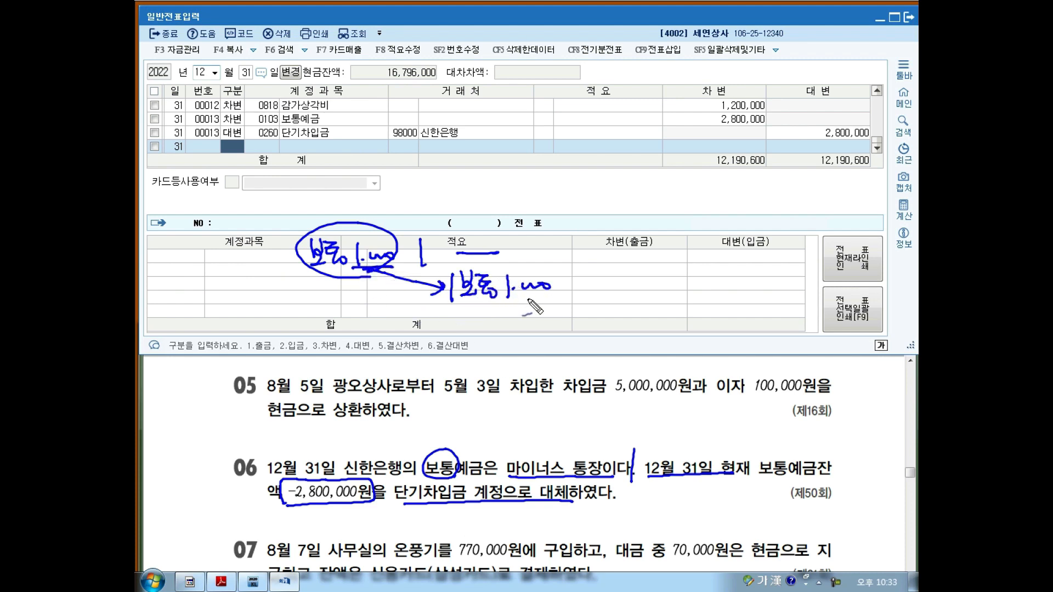
drag(493, 298, 558, 294)
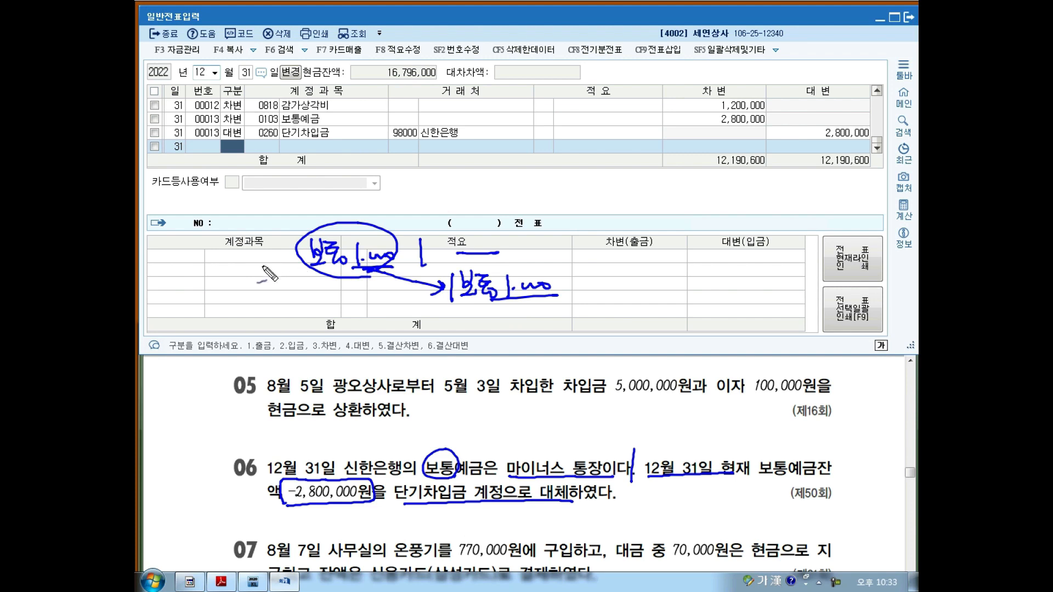
mouse_move(285, 255)
mouse_down()
mouse_move(280, 278)
mouse_move(285, 264)
mouse_up()
mouse_move(362, 270)
mouse_down()
mouse_move(434, 327)
mouse_move(475, 321)
mouse_move(473, 343)
mouse_move(500, 329)
mouse_move(501, 351)
mouse_move(569, 326)
mouse_move(617, 328)
mouse_up()
drag(467, 343, 633, 341)
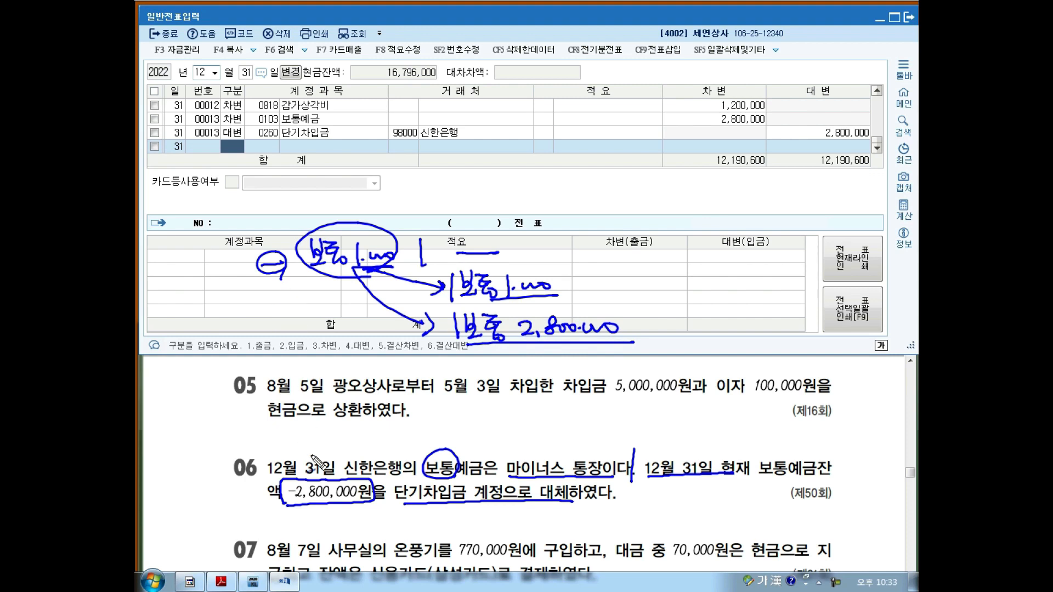
drag(421, 345, 421, 377)
drag(313, 345, 314, 369)
mouse_move(318, 345)
mouse_down()
mouse_move(319, 367)
mouse_move(329, 356)
mouse_move(345, 367)
mouse_move(416, 366)
mouse_move(422, 378)
mouse_up()
drag(307, 374, 674, 369)
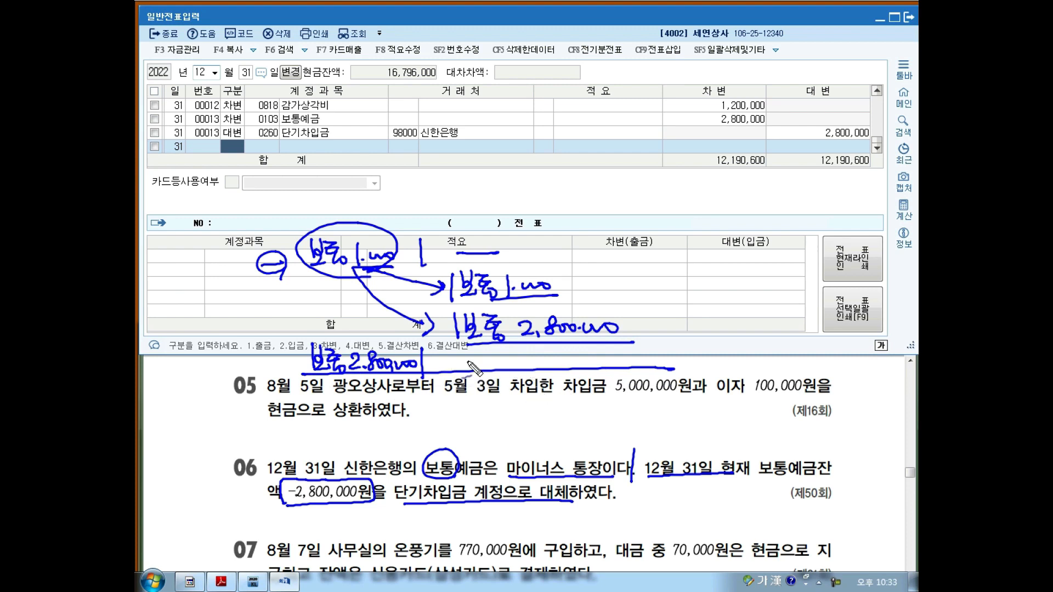
mouse_move(452, 356)
mouse_down()
mouse_move(539, 368)
mouse_move(638, 355)
mouse_move(642, 368)
mouse_up()
drag(297, 340, 293, 378)
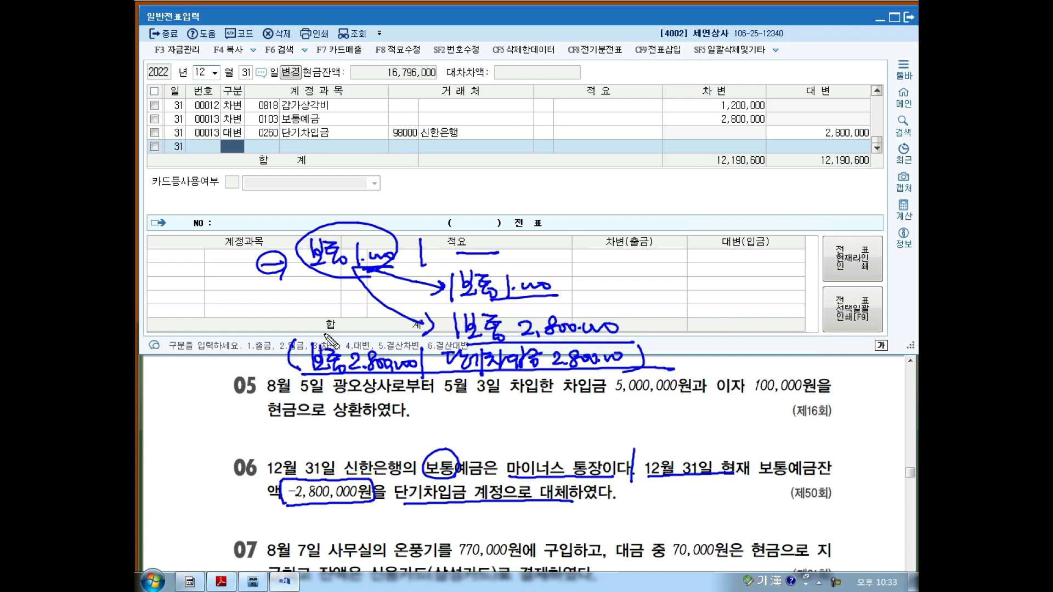
Step: Add a debit line on December 31 for 보통예금 (103) with 2,800,000 as the amount and no counterparty
key(Escape)
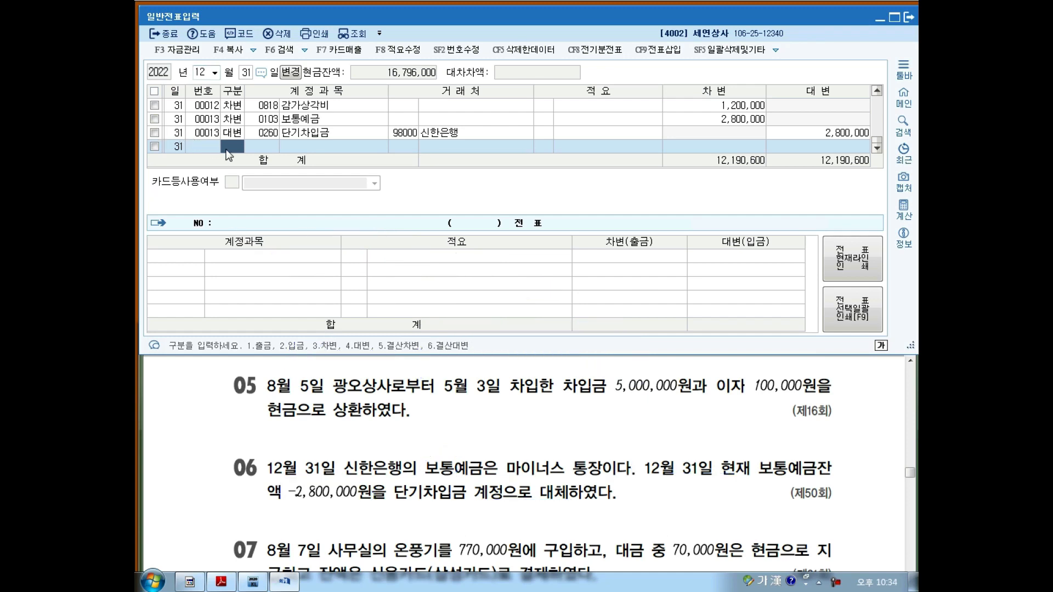
text(3)
key(Return)
text(103)
key(Return)
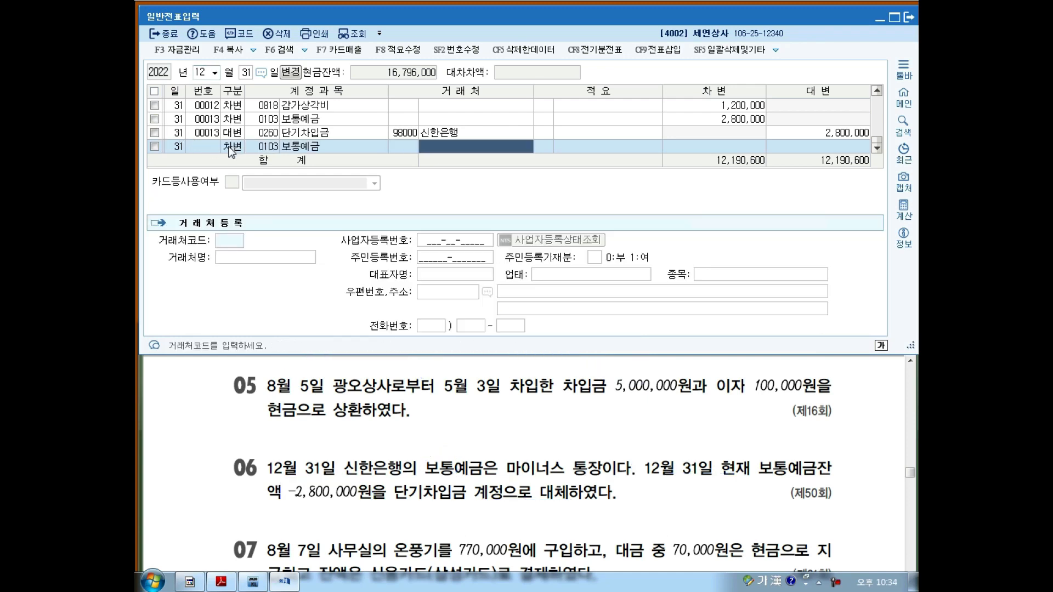
key(Return)
key(Return)
text(28)
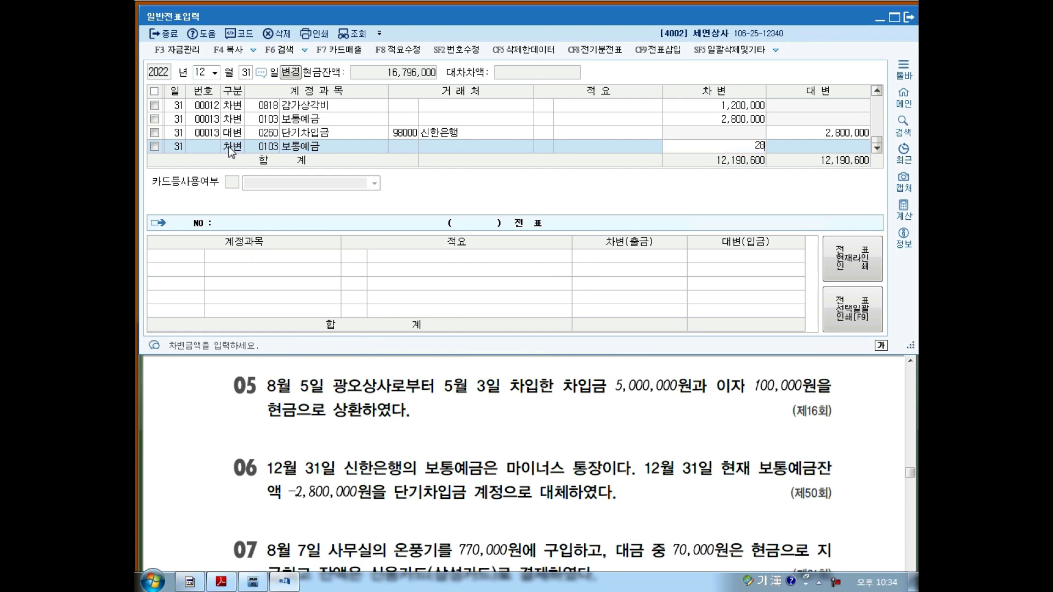
key(Return)
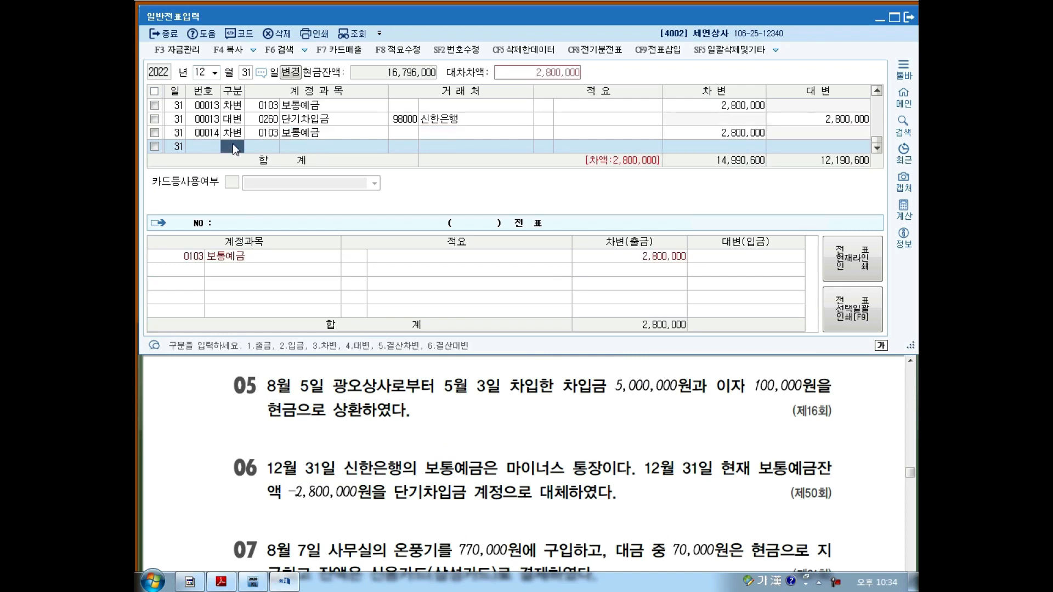
Step: Balance the new December 31 voucher with a 2,800,000 credit line for 단기차입금 (260), using 신한은행 as the counterparty
text(4)
key(Return)
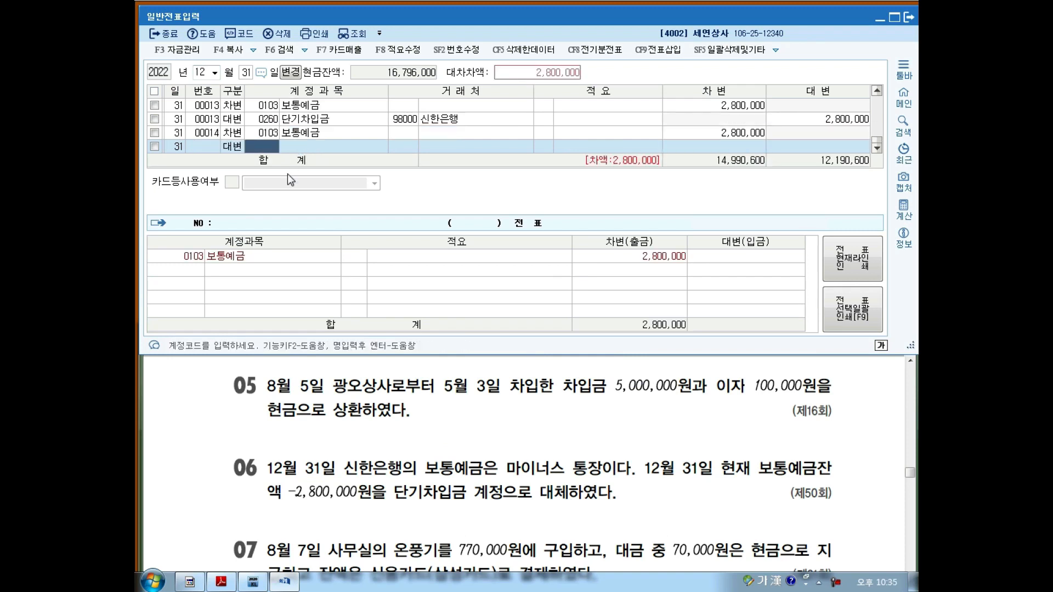
text(260)
key(Return)
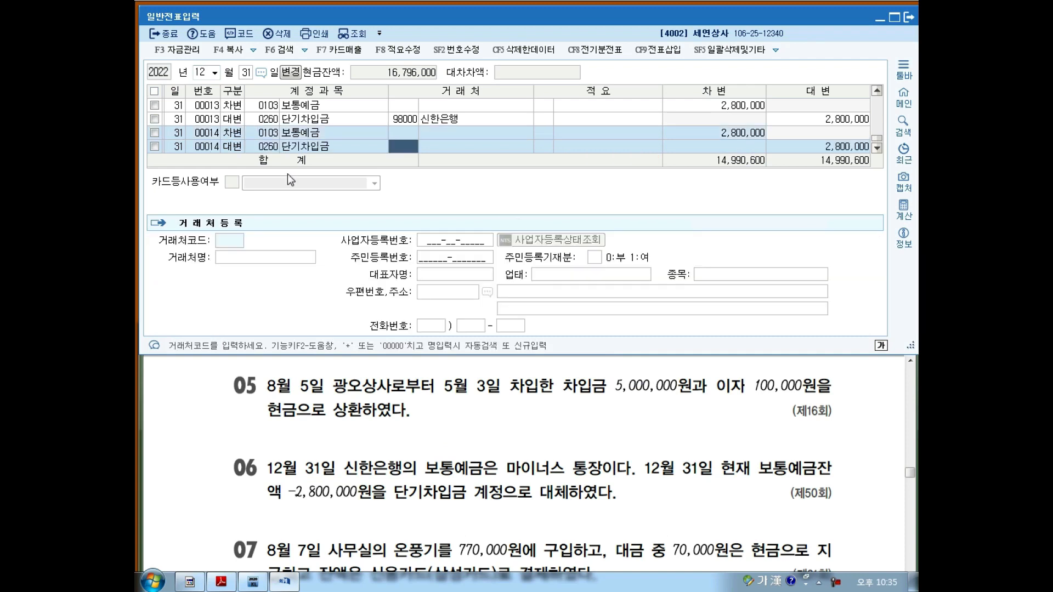
text(신한)
key(Return)
key(Return)
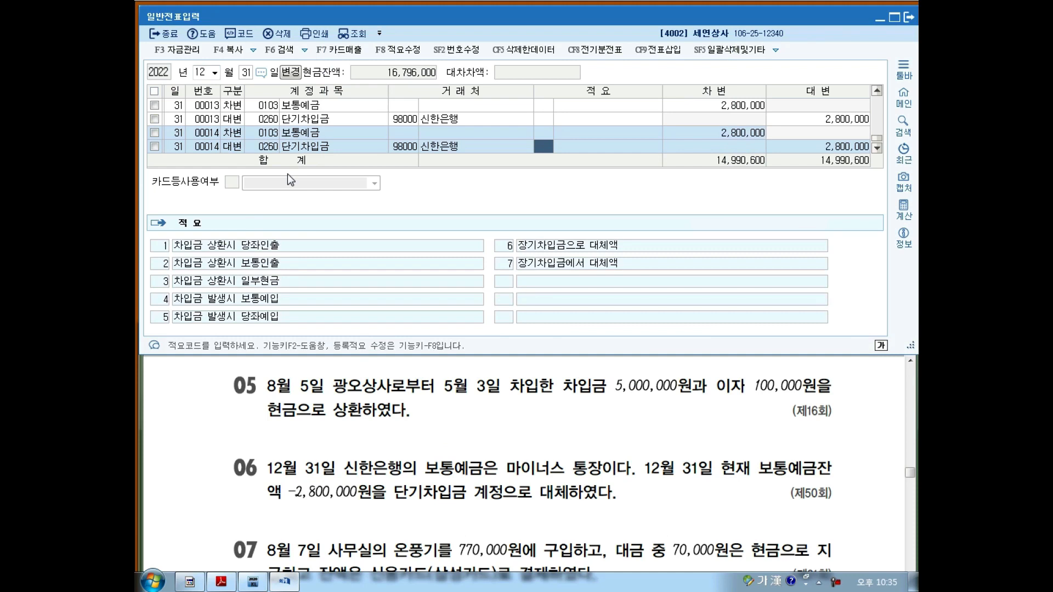